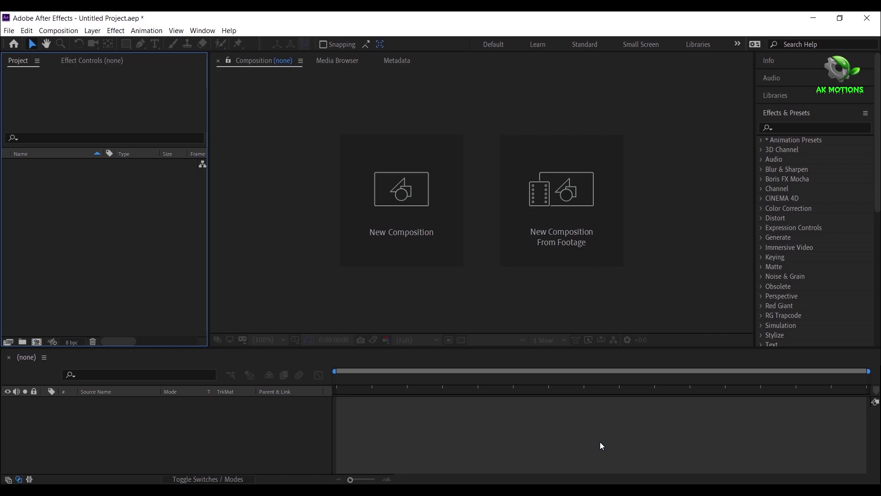
Step: Create a composition named MAIN at 1920×1080, 60 fps, with a 0:00:05:00 duration
click(406, 206)
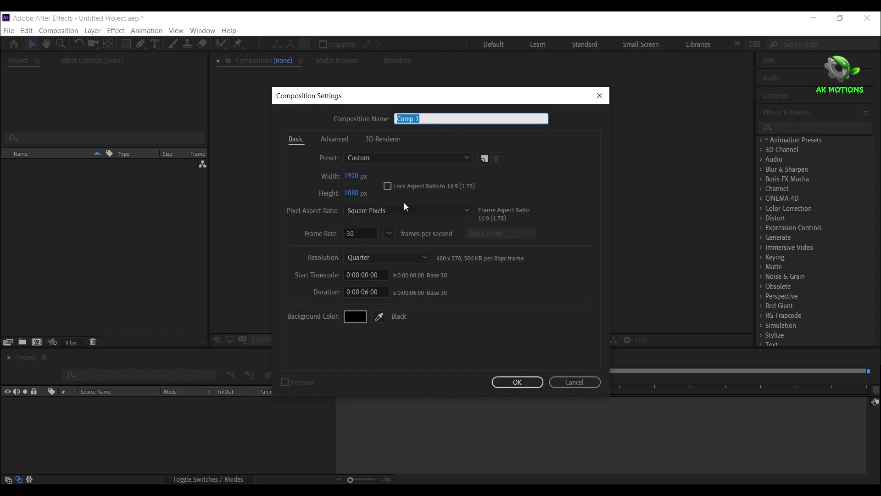
text(MAIN)
click(351, 176)
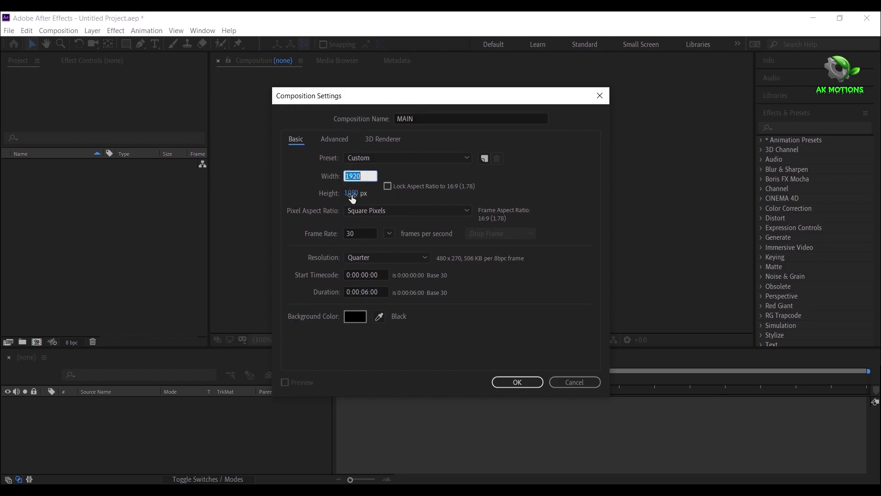
click(350, 193)
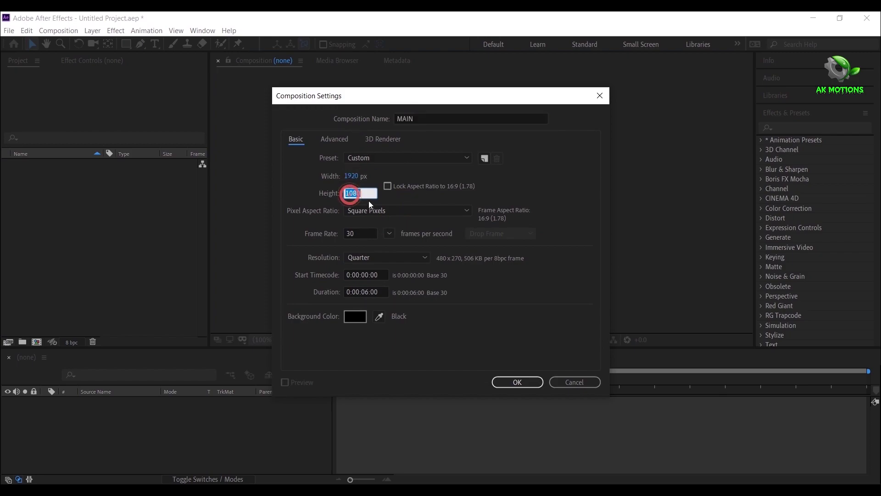
click(388, 235)
click(407, 370)
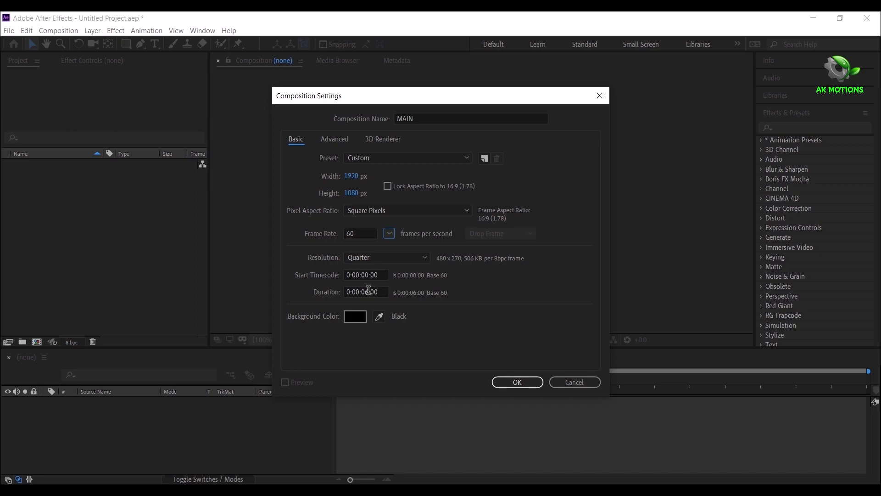
click(367, 292)
key(BackSpace)
text(5)
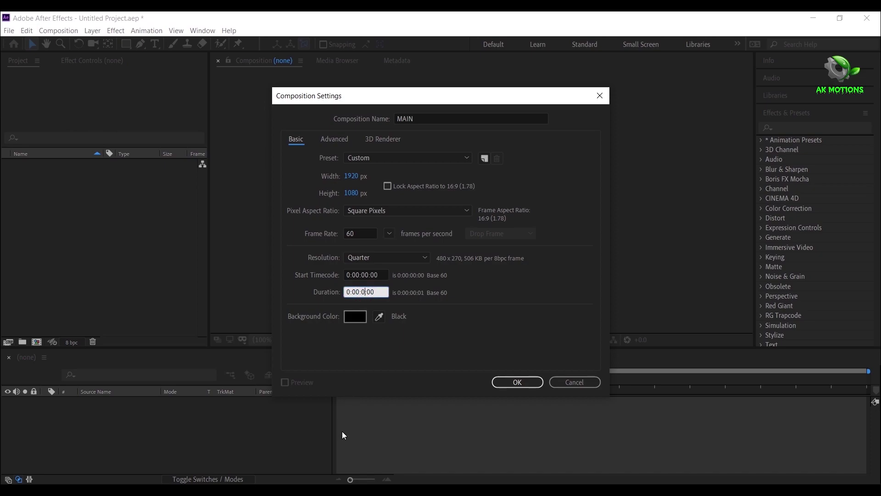
click(539, 382)
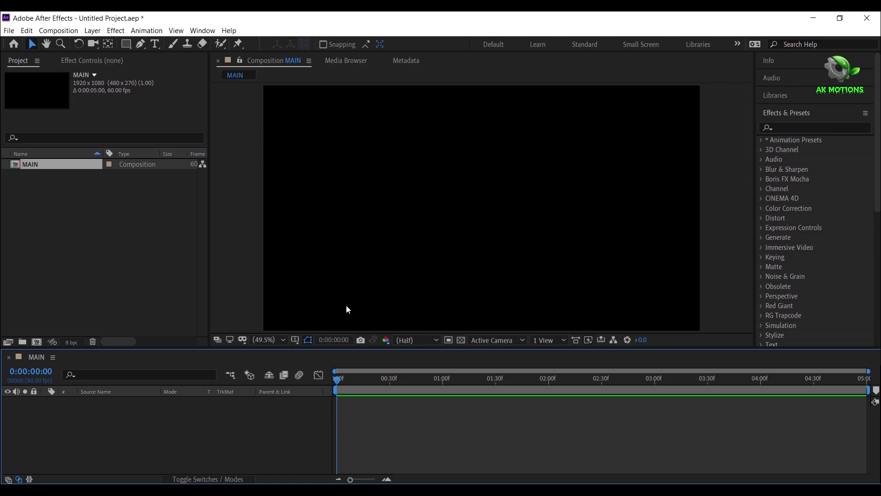
Step: Add a MAXON CINEMA 4D File layer to MAIN, saved as Untitled.c4d on the Desktop
click(92, 30)
mouse_move(117, 46)
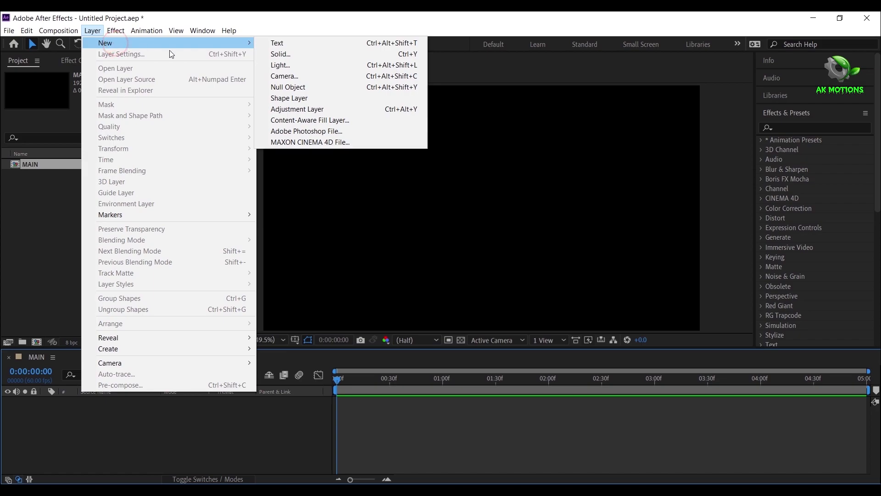
click(334, 144)
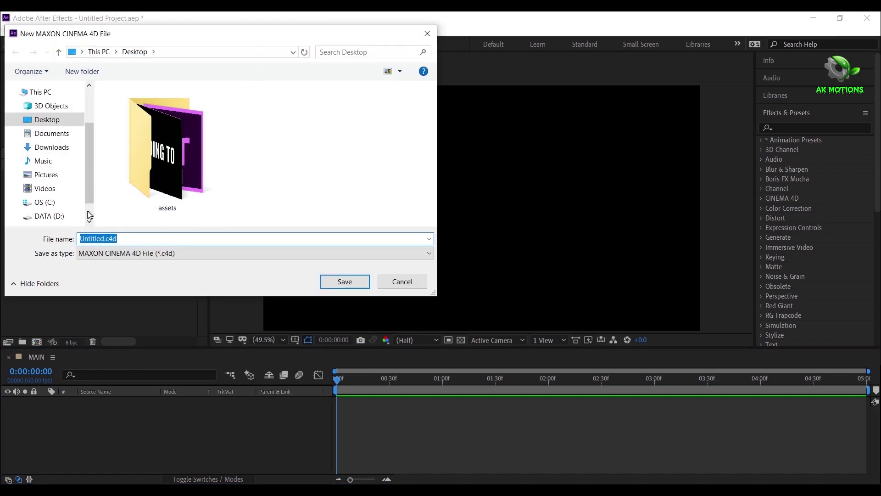
click(351, 284)
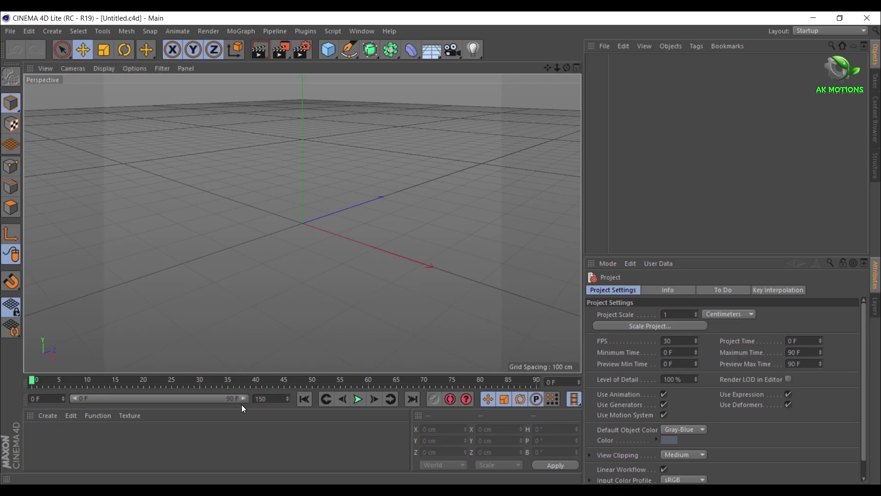
Step: Extend the project and preview range to 150 frames, and add a Text spline reading M
key(Return)
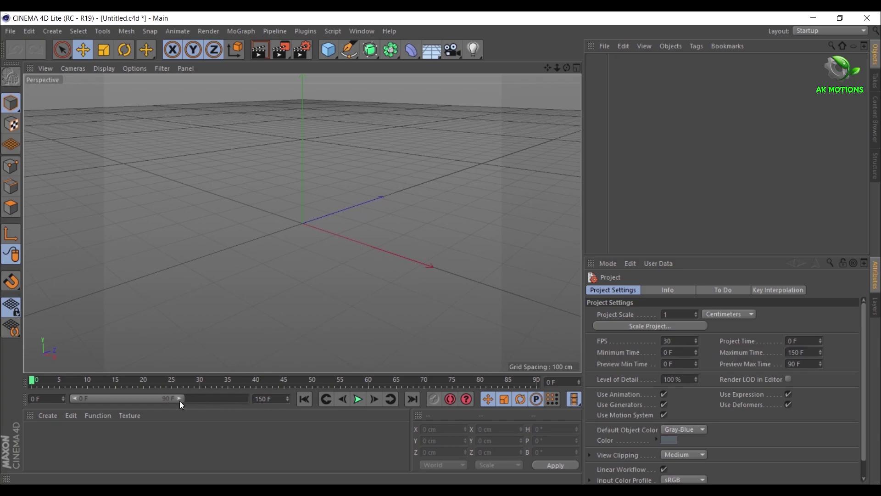
drag(180, 402, 245, 399)
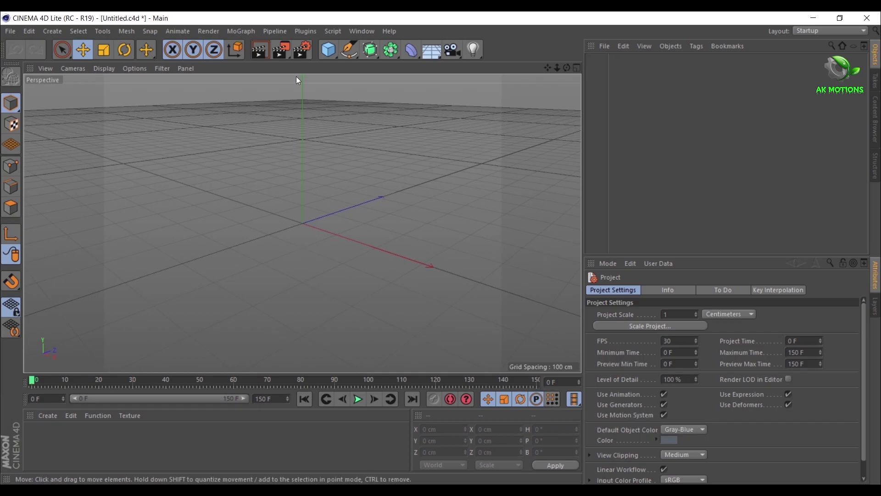
drag(350, 55, 540, 86)
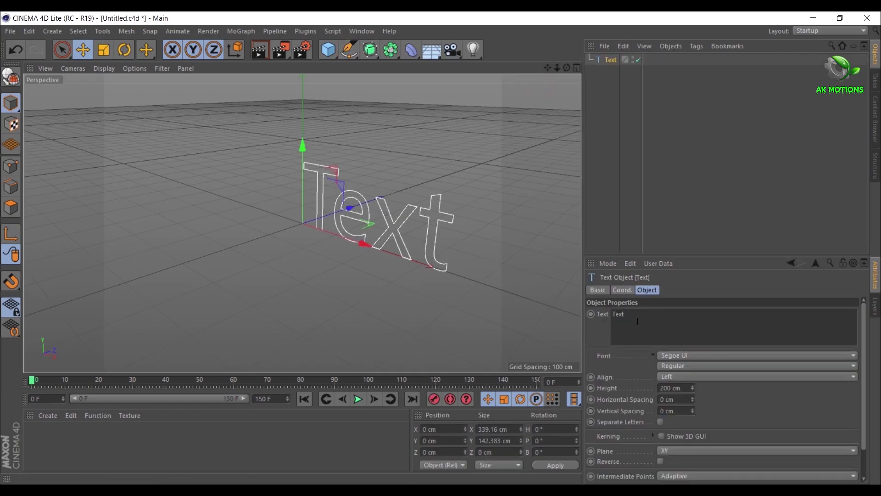
click(637, 321)
key(BackSpace)
key(BackSpace)
key(BackSpace)
key(BackSpace)
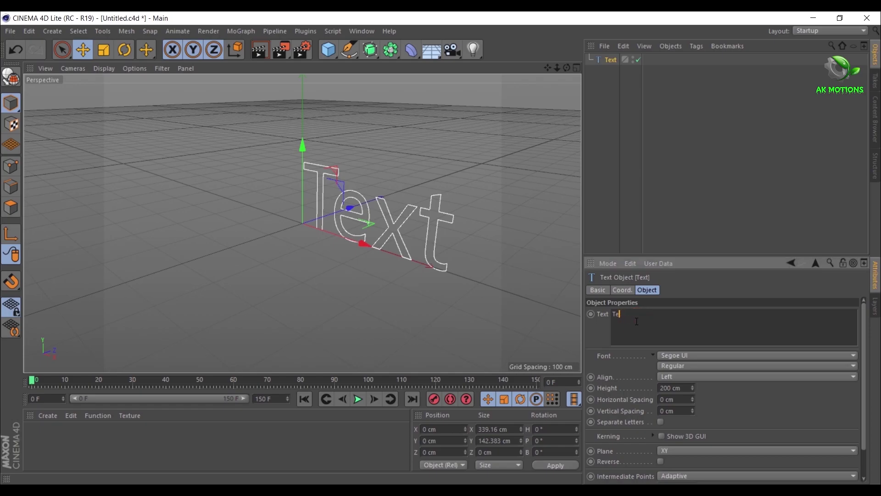
text(M)
click(686, 355)
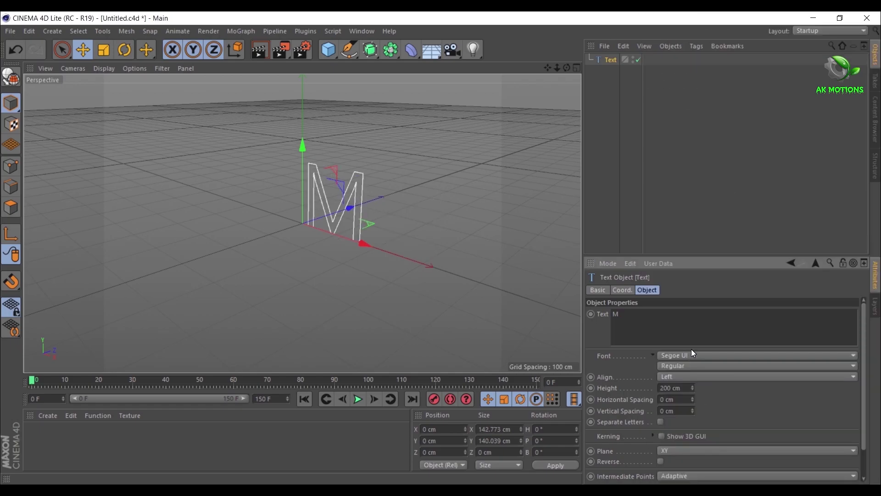
Step: Set the M text's font to The Macabre
click(691, 353)
scroll(696, 262, down, 5)
scroll(698, 268, down, 2)
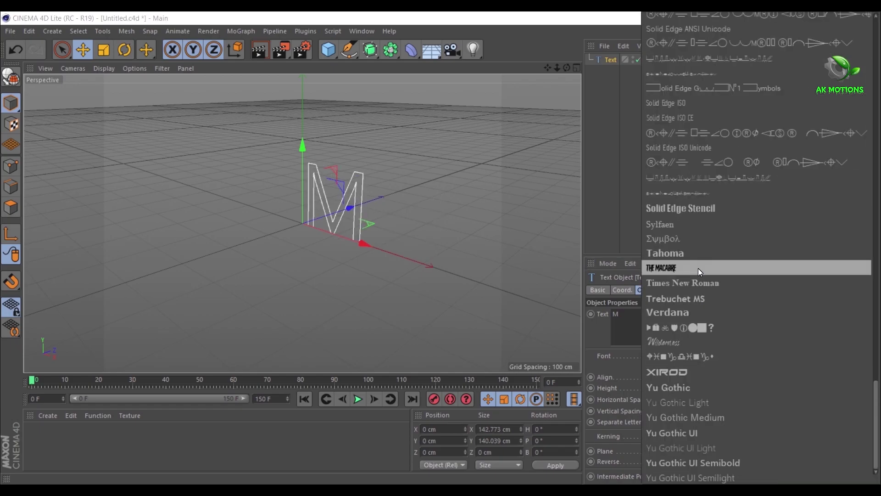
click(656, 266)
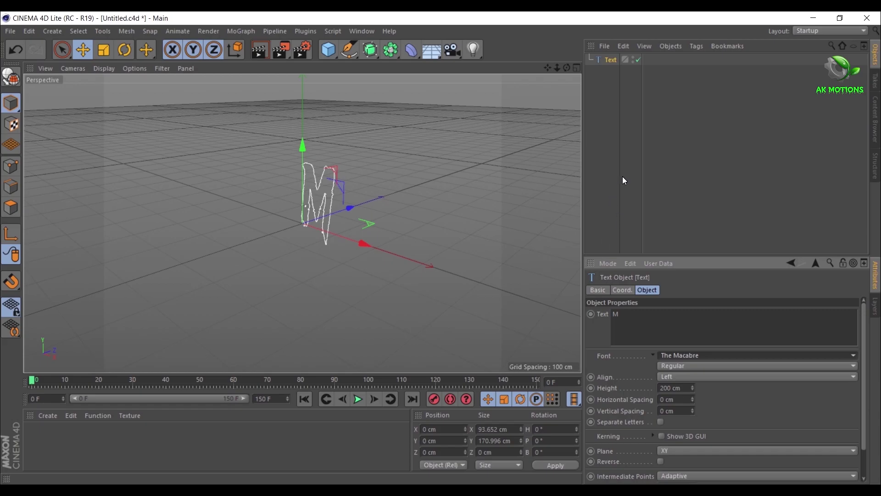
Step: Add an Extrude generator and nest the Text object under it, zooming in on the M
click(370, 49)
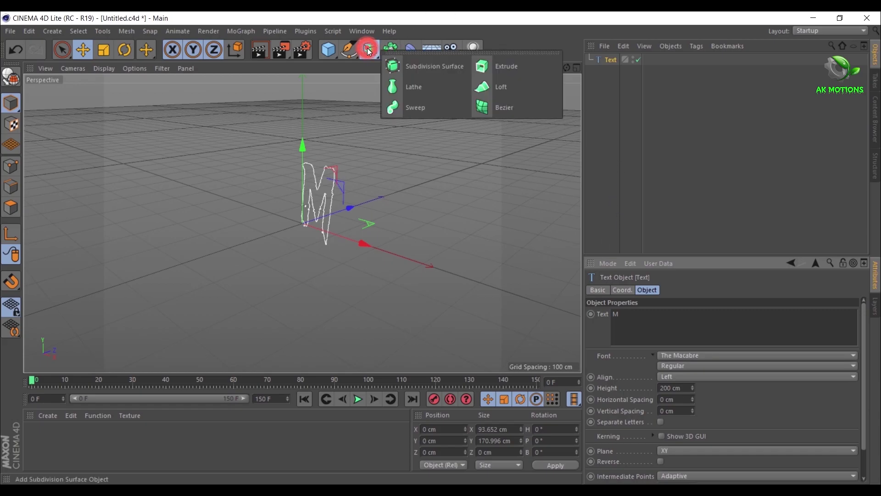
click(507, 69)
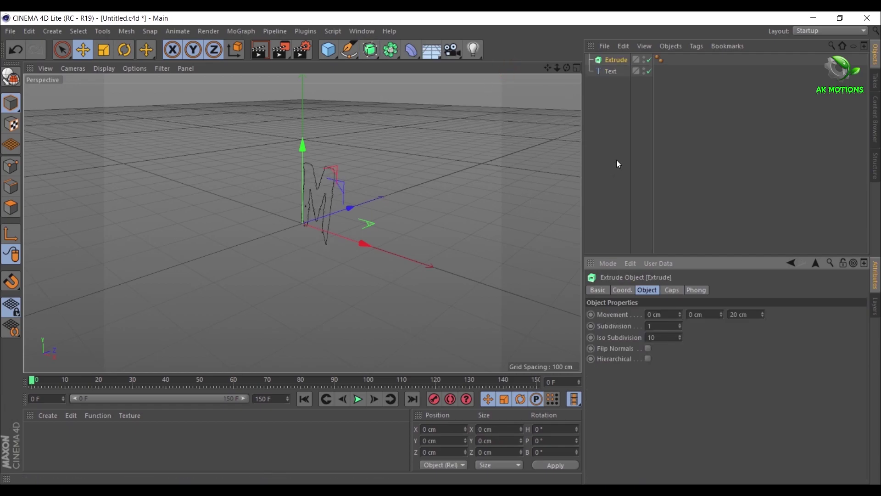
click(612, 72)
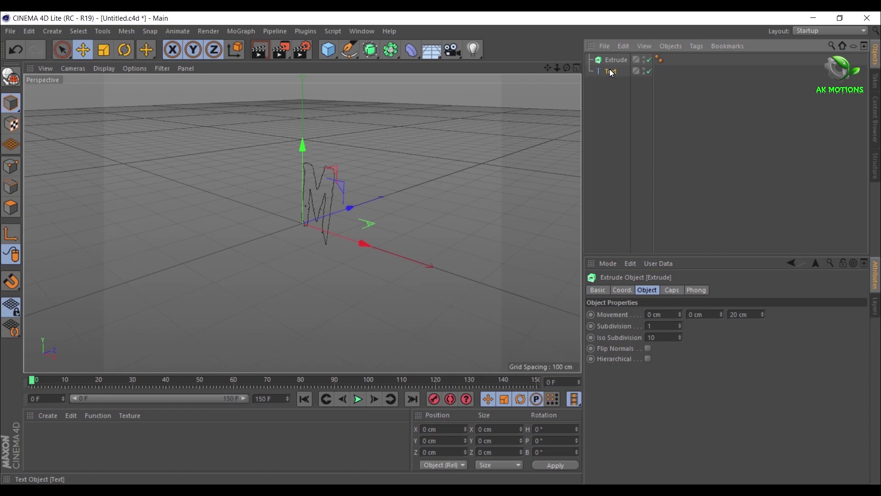
mouse_move(612, 74)
mouse_down()
mouse_move(611, 52)
mouse_move(614, 60)
mouse_up()
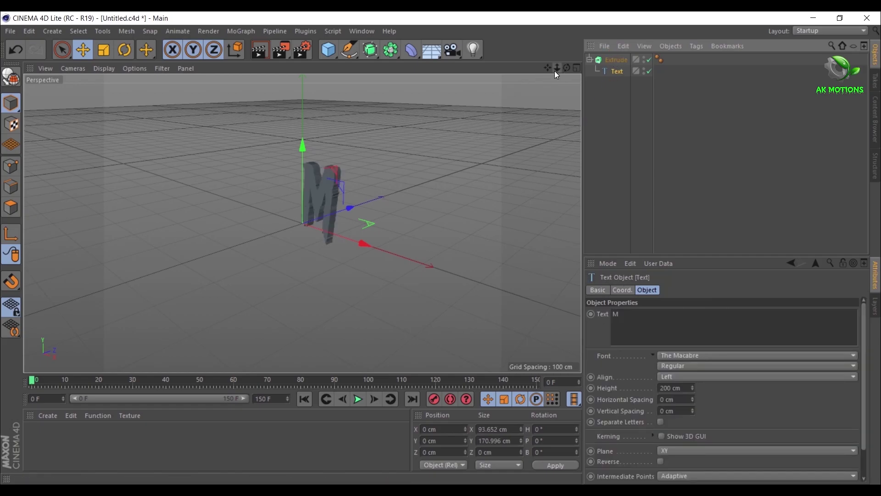
mouse_move(557, 68)
mouse_down()
mouse_move(588, 68)
mouse_move(414, 68)
mouse_move(441, 67)
mouse_up()
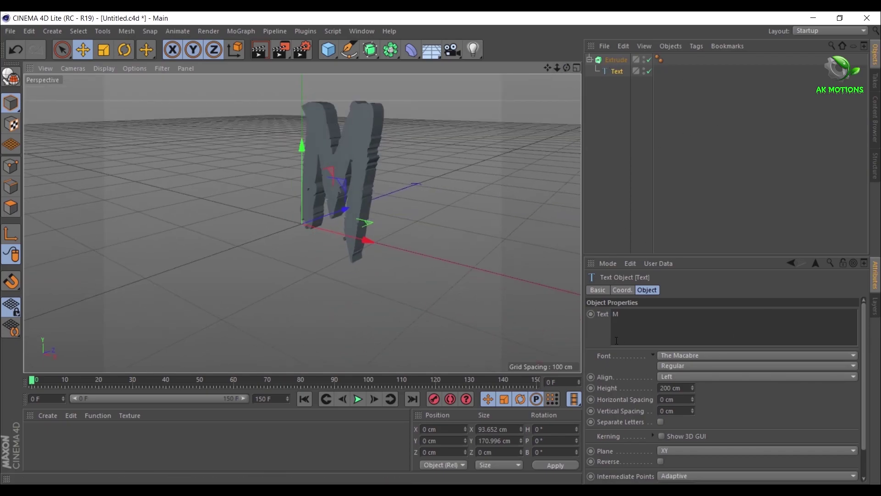
click(623, 59)
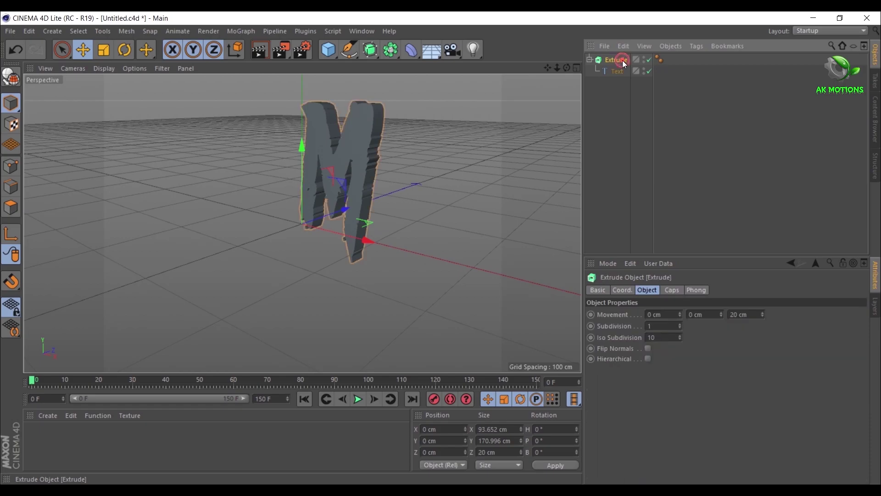
drag(564, 70, 772, 279)
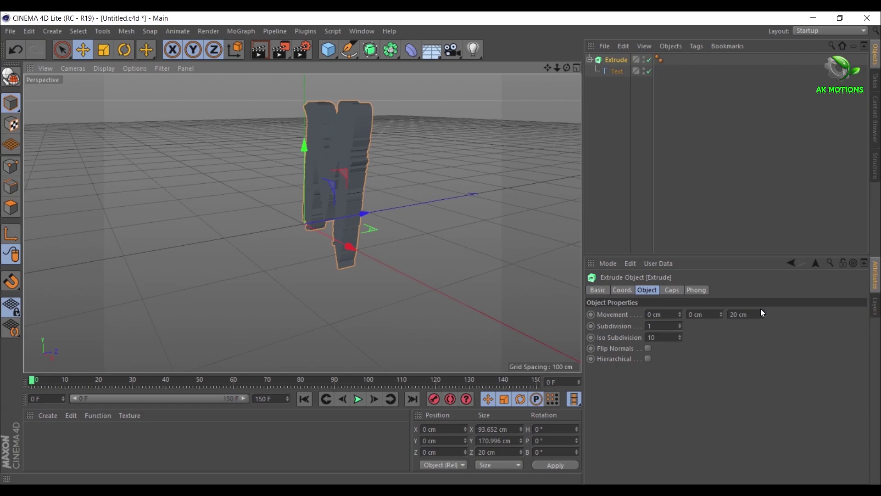
mouse_move(762, 311)
mouse_down()
mouse_move(776, 319)
mouse_move(748, 316)
mouse_up()
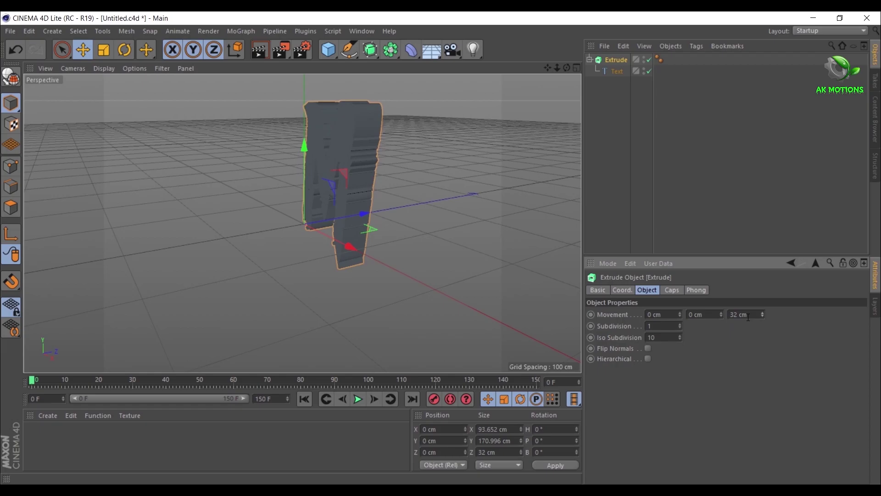
click(736, 315)
key(Delete)
key(Delete)
key(Delete)
key(Delete)
key(BackSpace)
text(20)
key(Return)
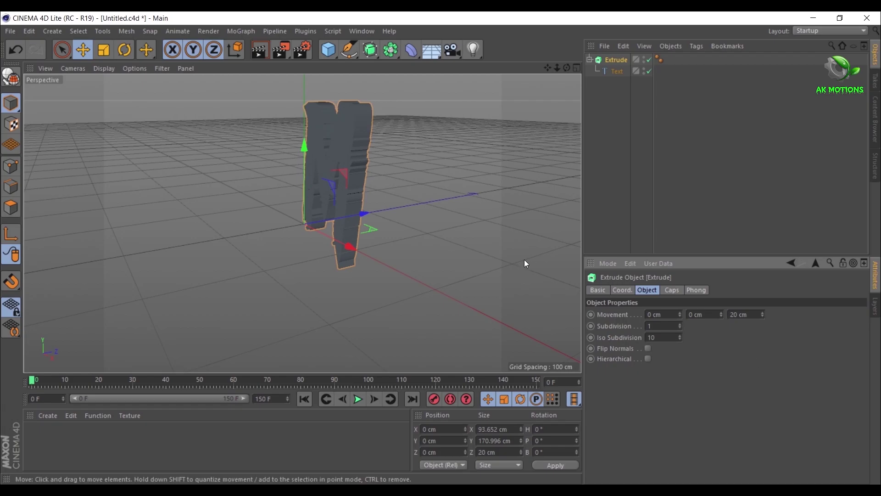
drag(568, 68, 482, 71)
drag(303, 224, 544, 81)
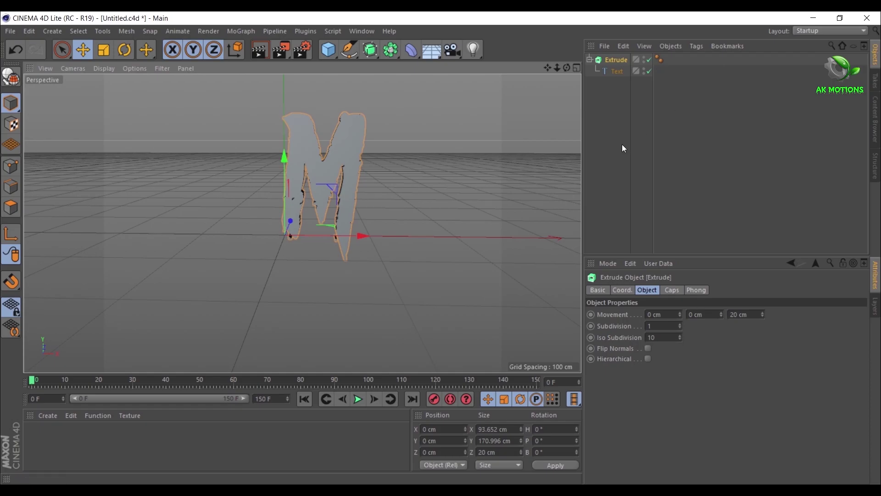
Step: Create a new material and set its colour to dark orange (H19 S100 V70)
double_click(187, 464)
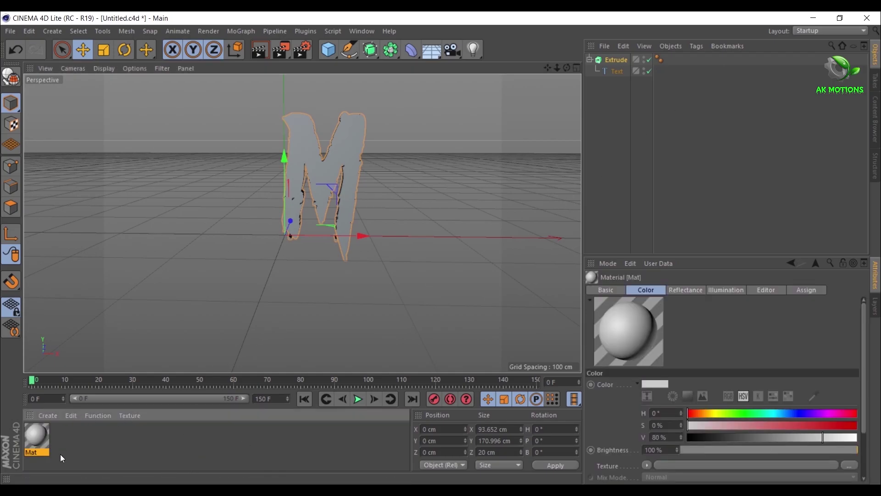
double_click(40, 439)
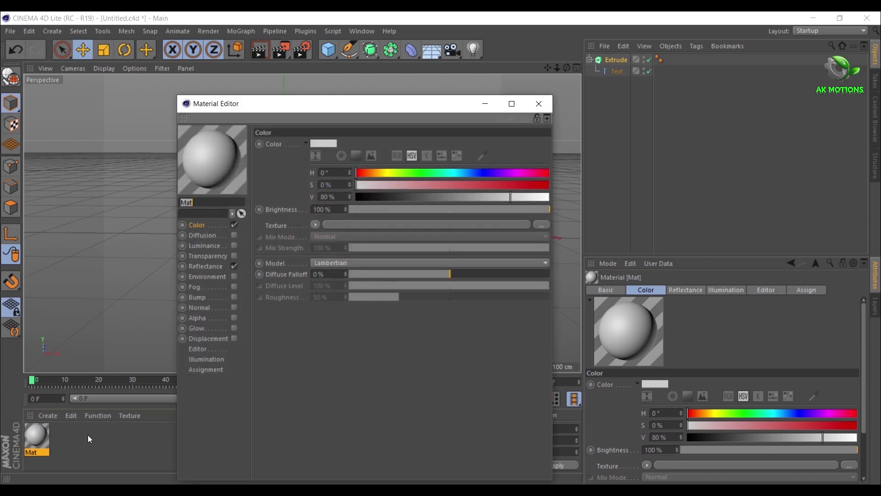
click(331, 142)
click(294, 142)
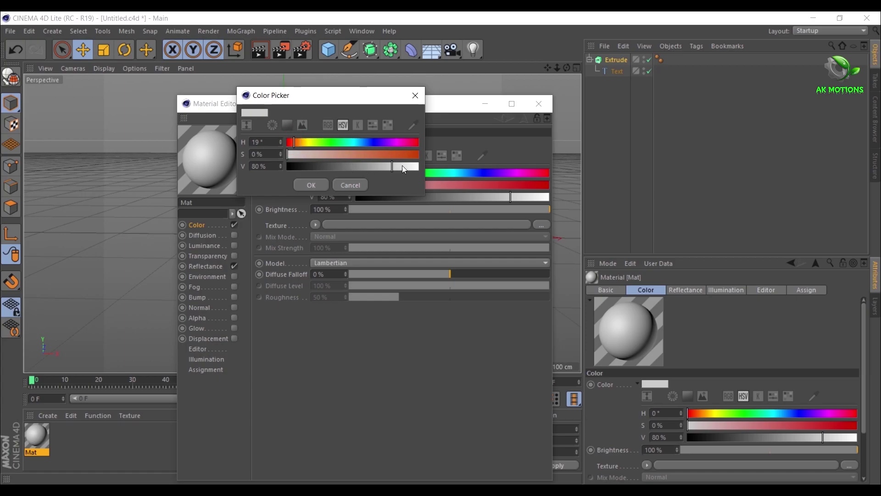
click(416, 154)
click(379, 166)
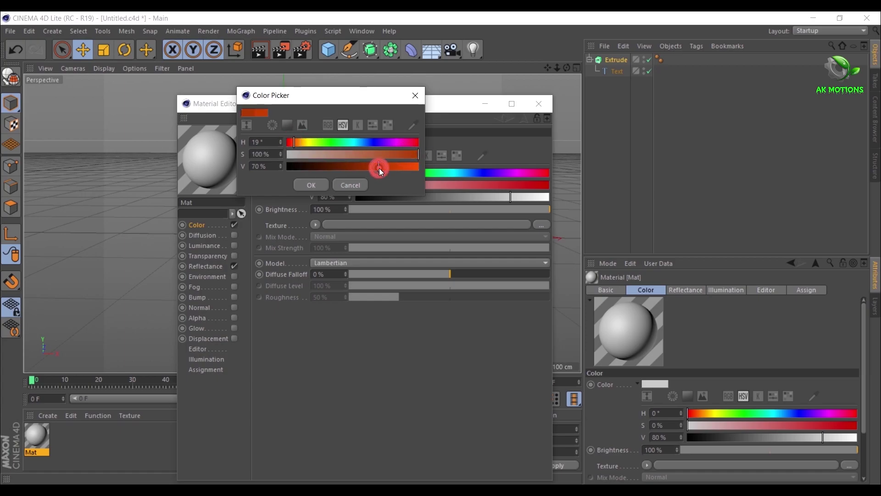
click(318, 185)
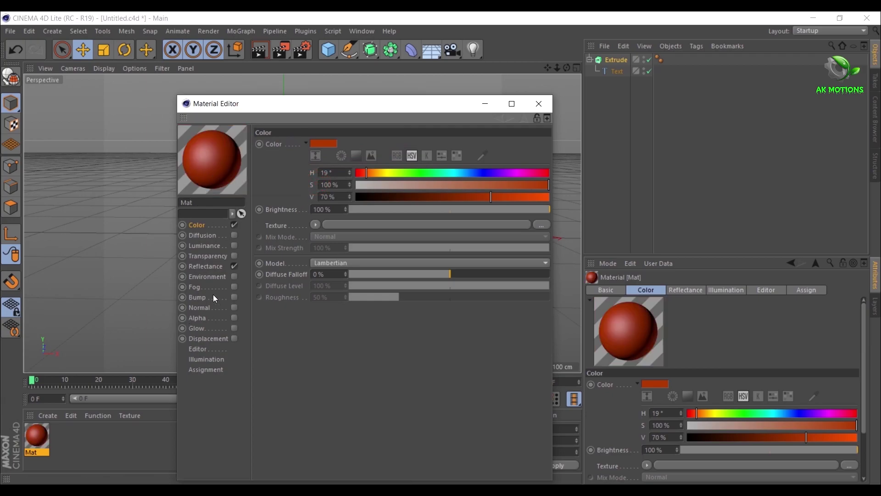
Step: Add a Beckmann reflectance layer with a dark red layer colour, then close the Material Editor
click(205, 267)
click(272, 167)
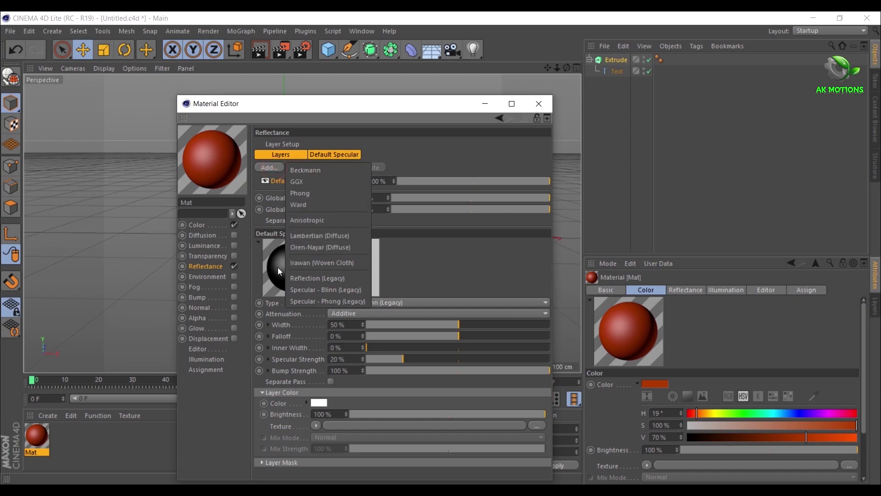
click(297, 171)
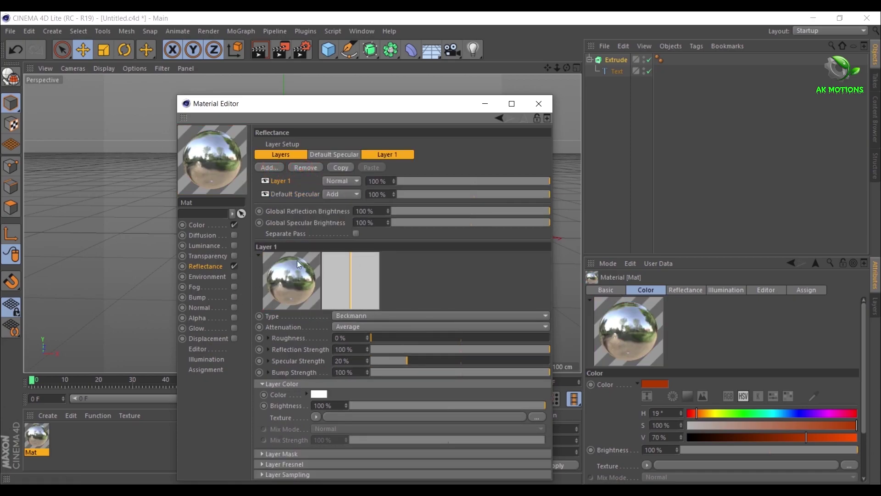
click(319, 394)
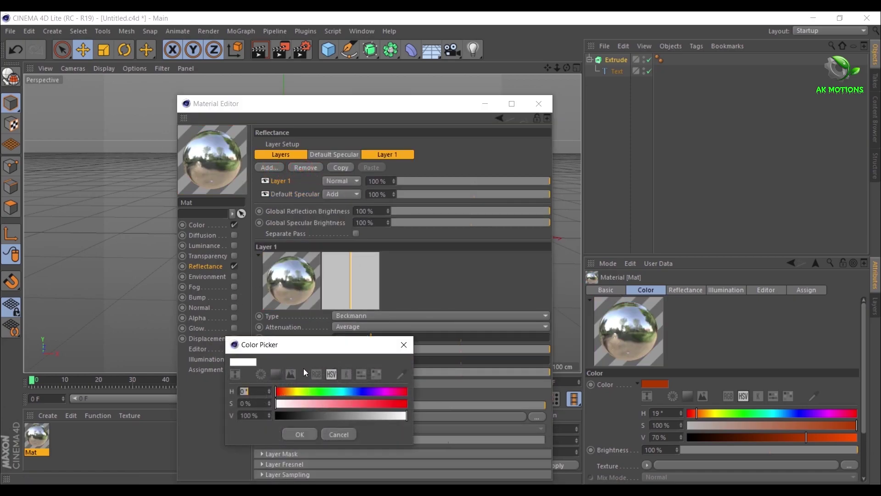
click(279, 390)
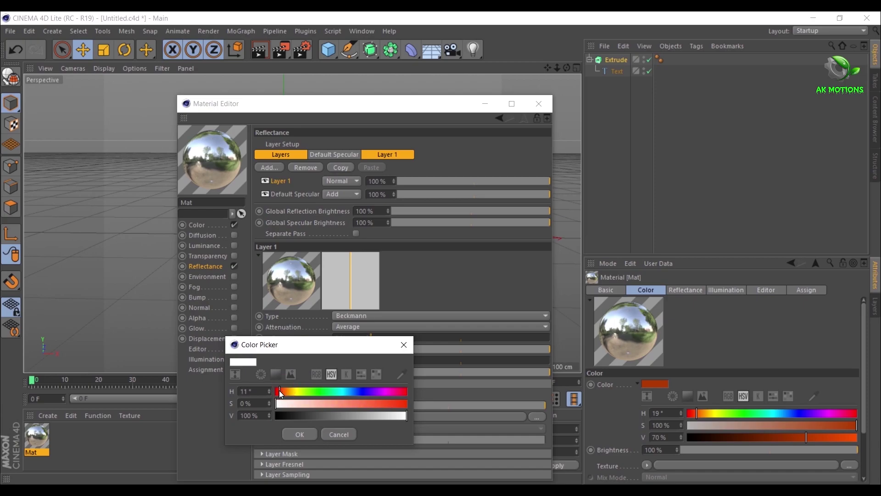
drag(381, 403, 467, 404)
click(364, 416)
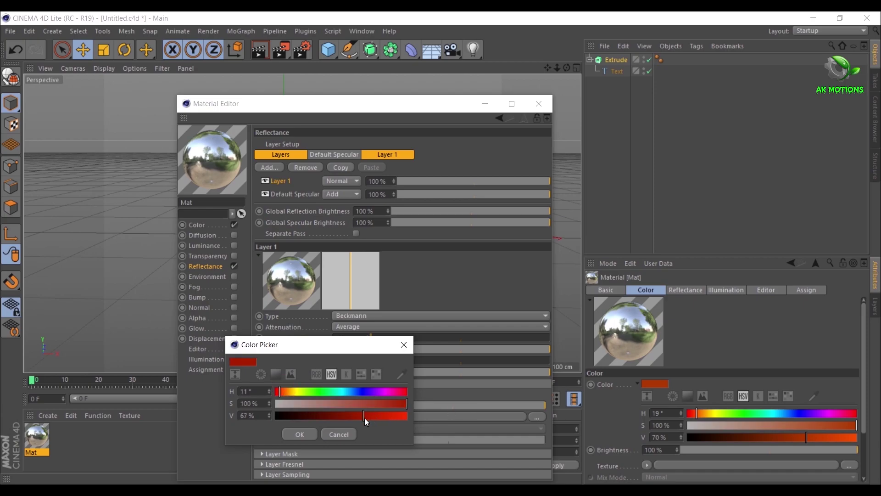
click(299, 434)
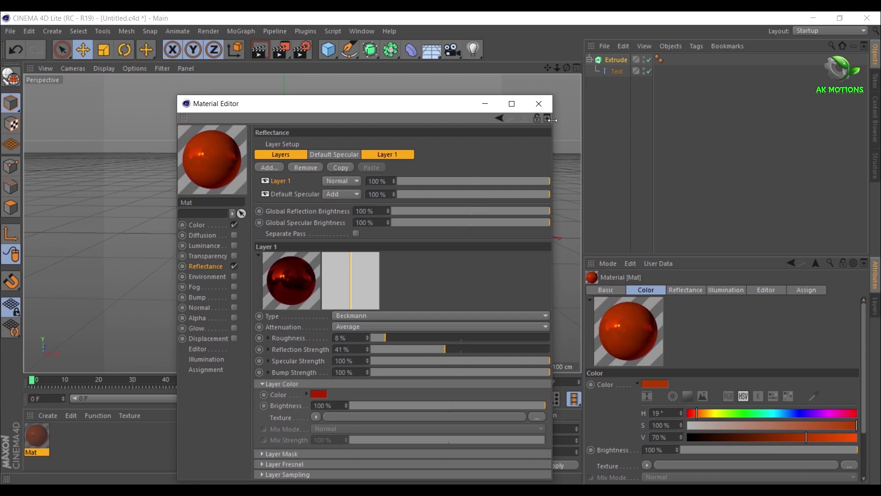
click(544, 102)
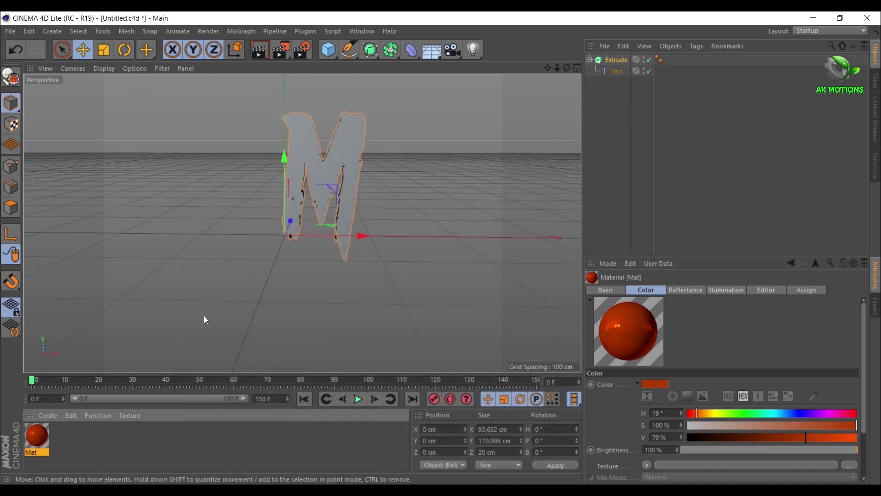
Step: Apply Mat to the extruded M and set the Text object's alignment to Middle
drag(39, 435, 332, 156)
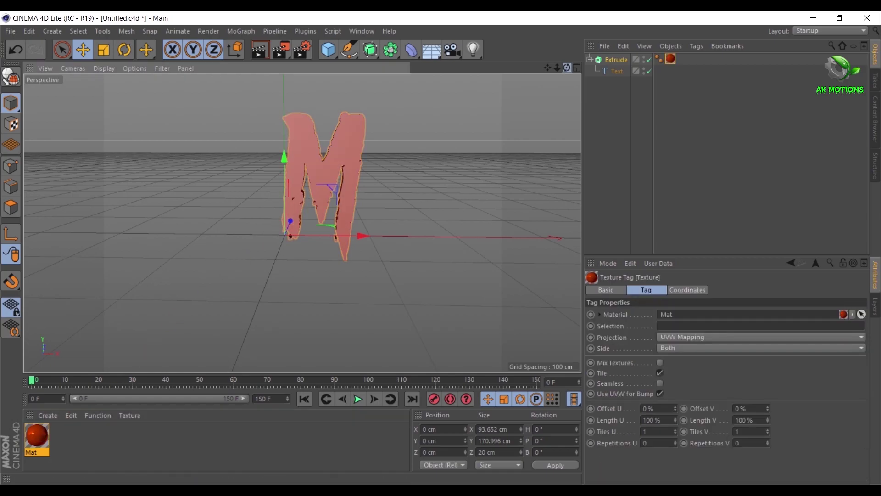
click(619, 73)
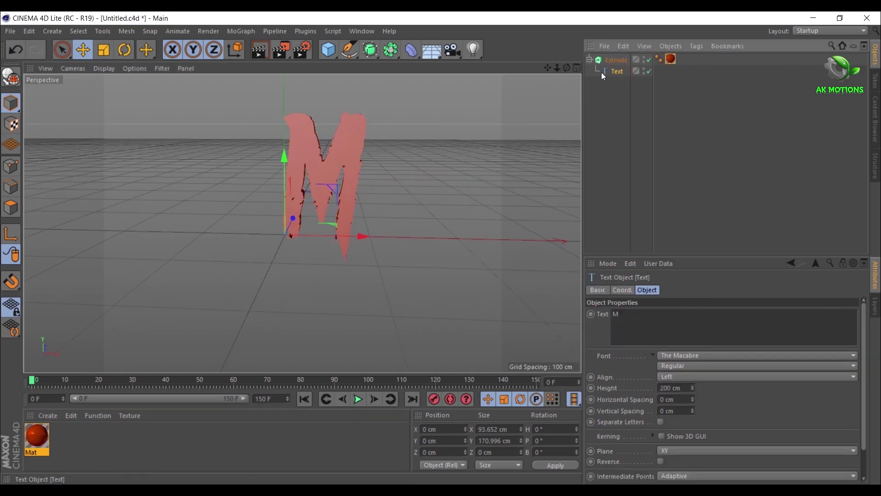
click(666, 376)
click(681, 392)
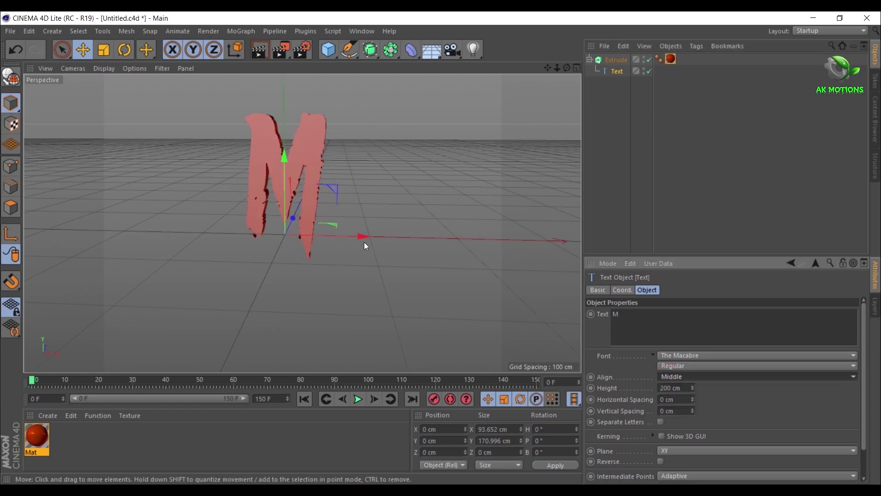
drag(548, 67, 581, 69)
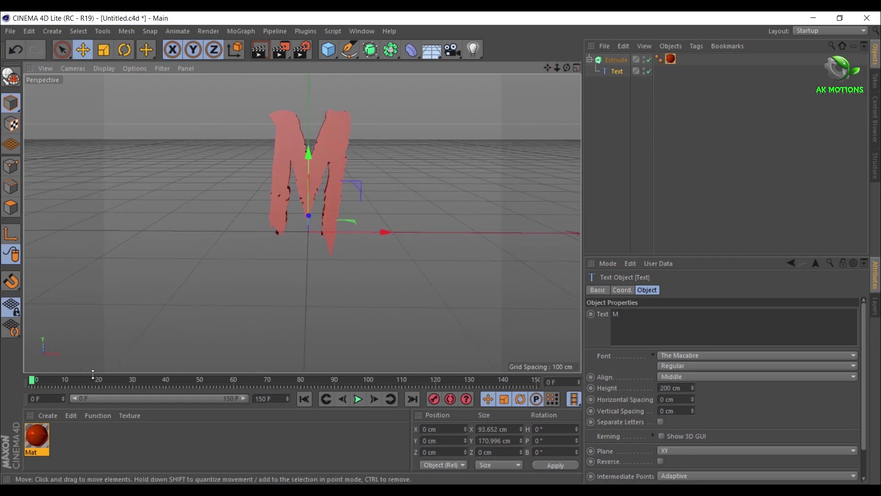
Step: Load the Lite preset Metal - Corroded Iron into the Material Manager
click(103, 445)
click(53, 414)
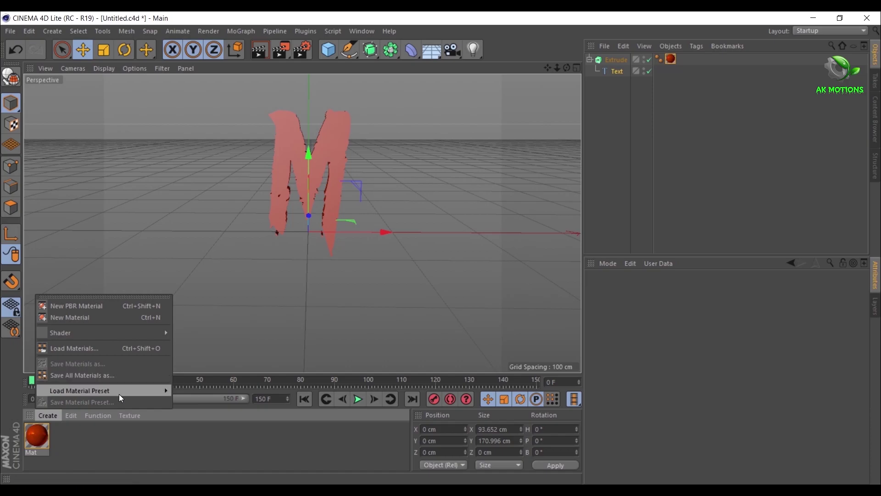
mouse_move(158, 389)
mouse_move(186, 392)
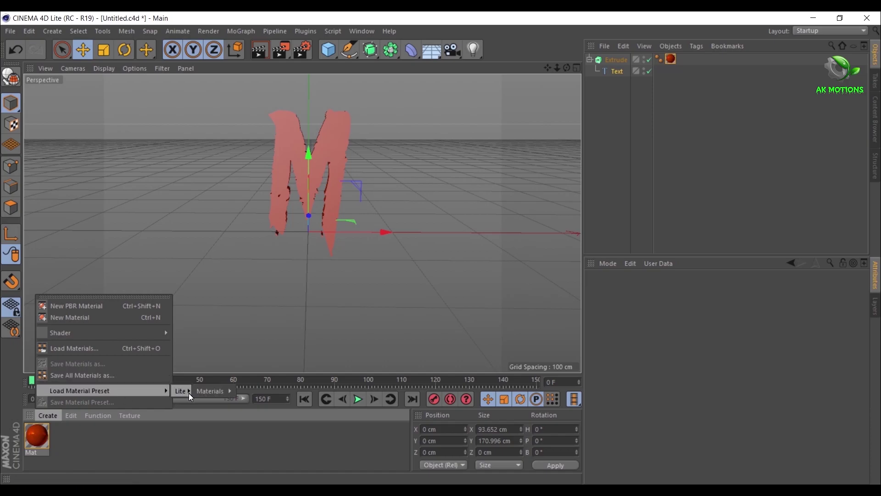
mouse_move(217, 390)
mouse_move(253, 407)
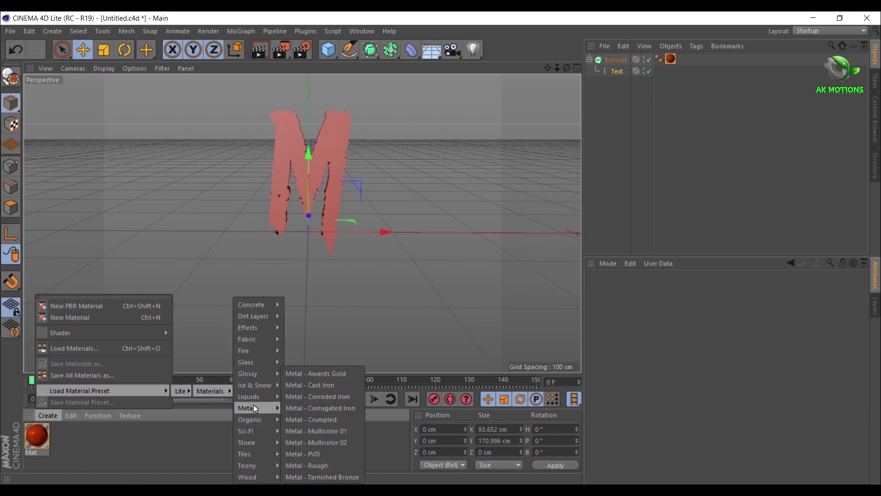
click(304, 395)
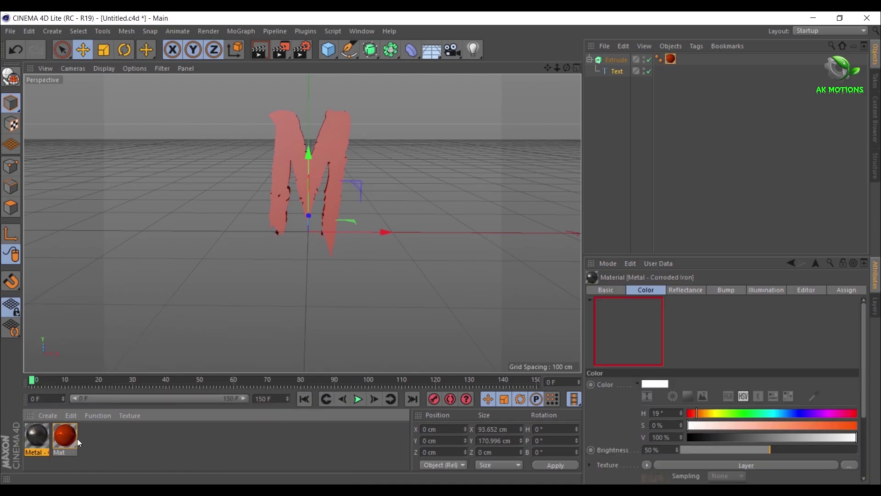
Step: Change the Corroded Iron material's colour to H17 S100 V60
double_click(42, 432)
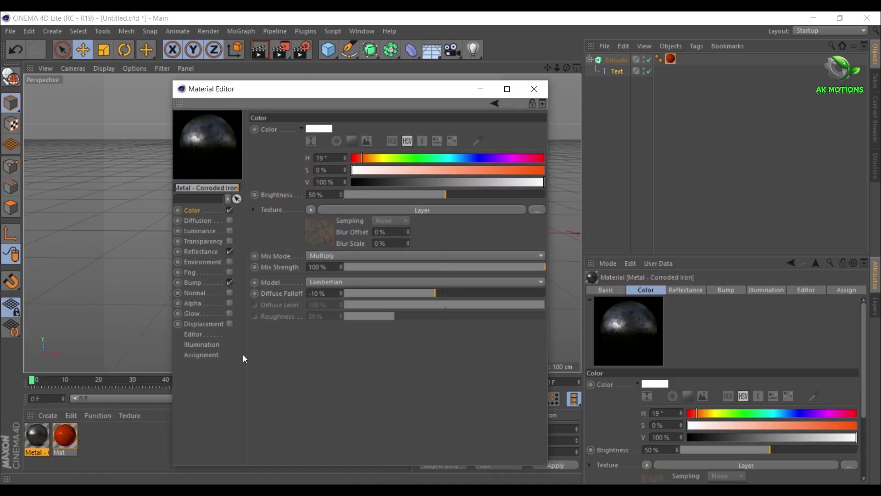
click(322, 128)
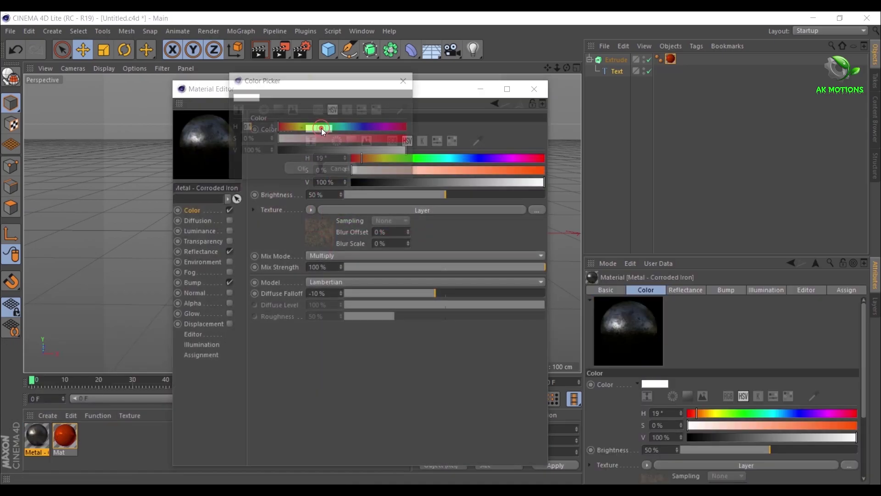
click(285, 128)
drag(359, 142, 410, 143)
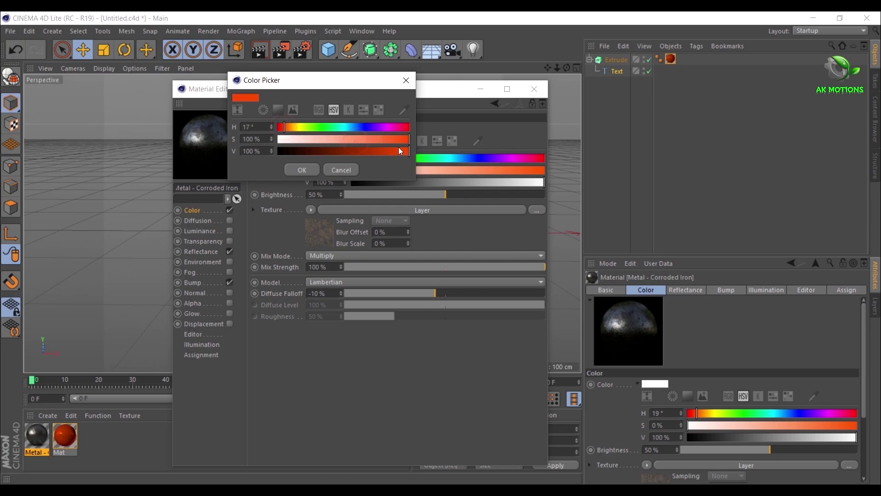
click(357, 152)
click(299, 174)
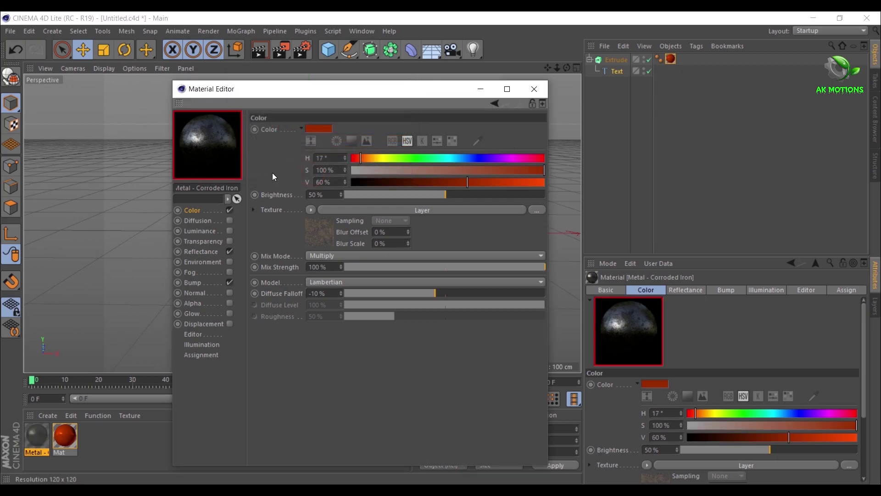
click(203, 255)
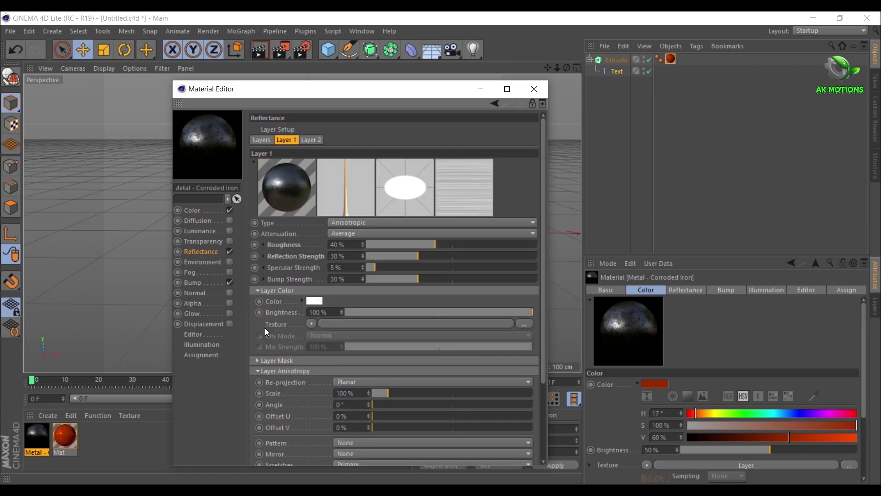
Step: Load texture.jpg as the reflection layer colour texture, copying it into the project, with Multiply mix mode
click(409, 323)
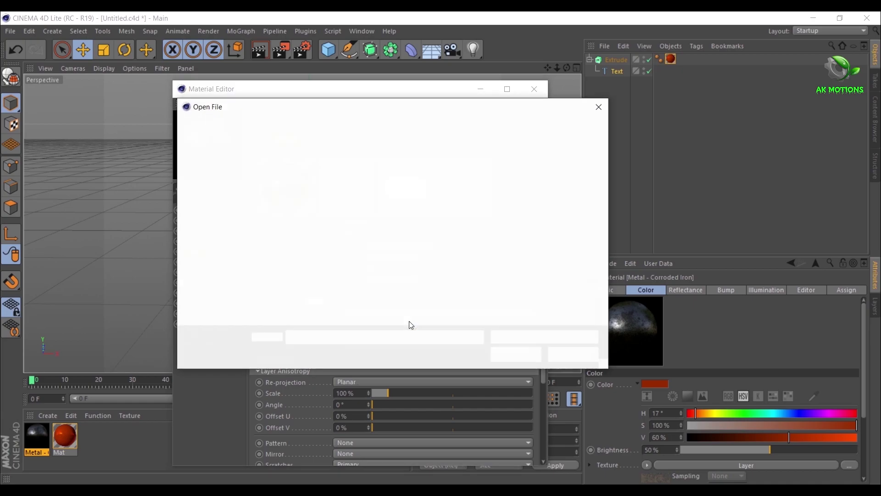
click(315, 195)
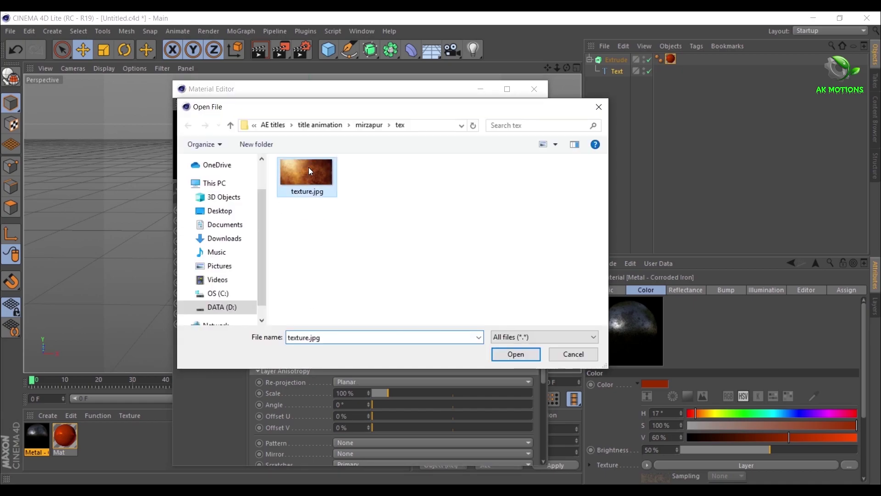
click(503, 354)
click(458, 293)
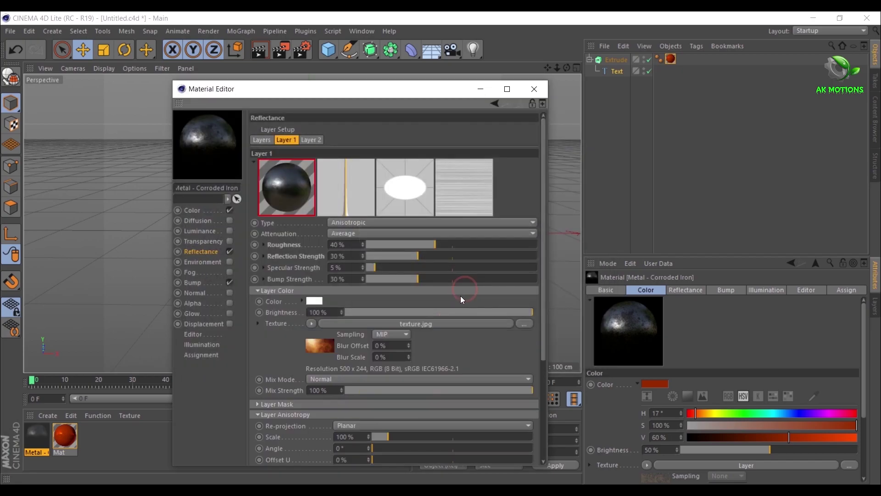
click(326, 380)
click(334, 426)
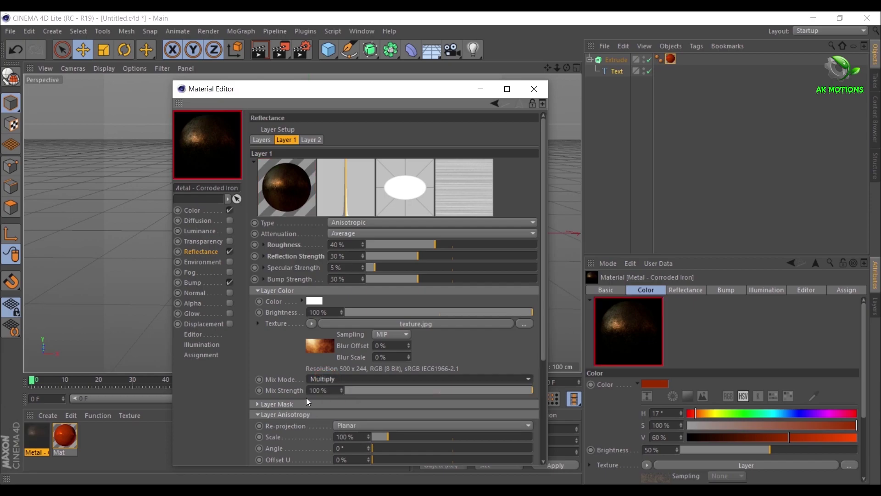
Step: Tint the reflection layer colour red
click(316, 302)
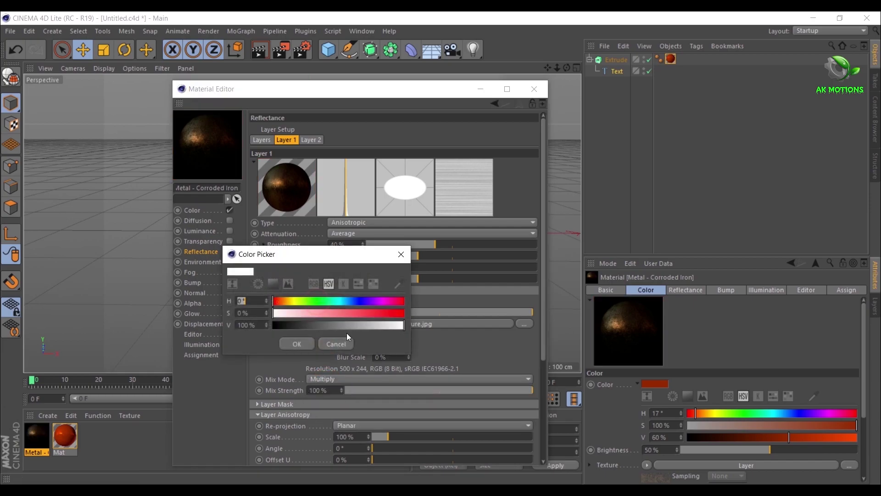
click(277, 302)
drag(347, 313, 458, 317)
click(373, 324)
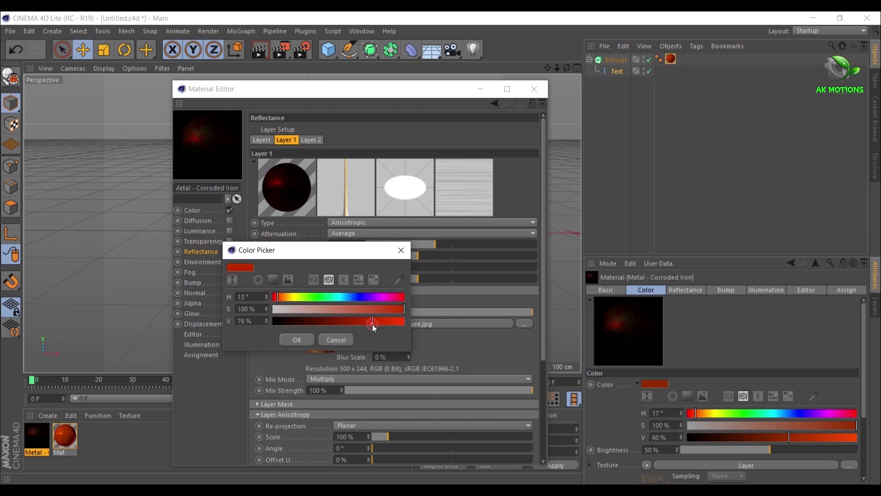
click(310, 338)
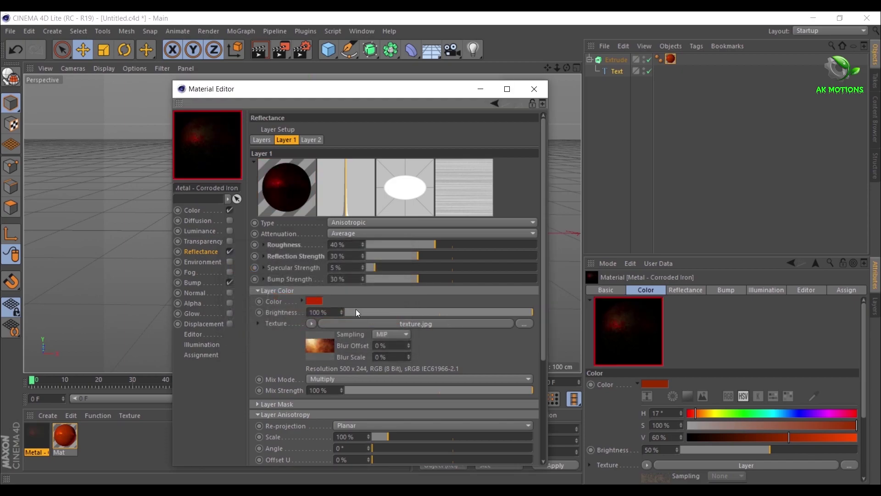
Step: Set Specular Strength to 46%, Reflection Strength to 100% and Roughness to 50%
click(413, 271)
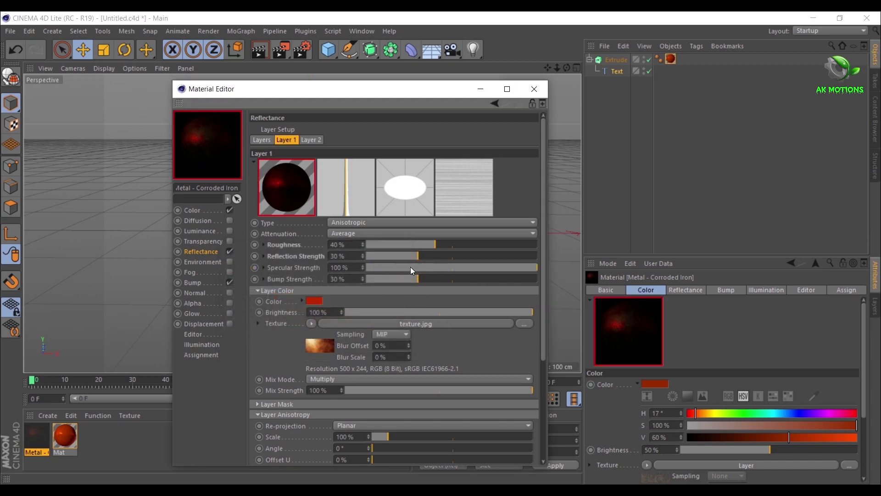
drag(467, 269, 446, 272)
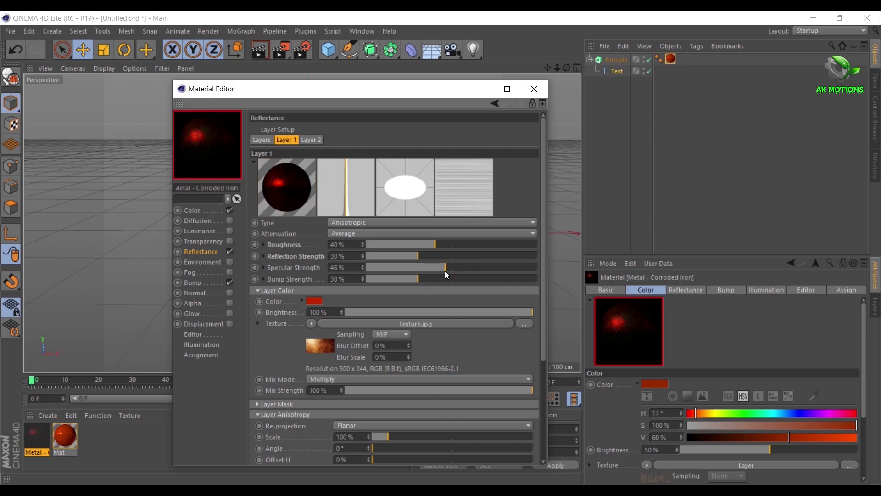
click(443, 255)
drag(460, 255, 560, 260)
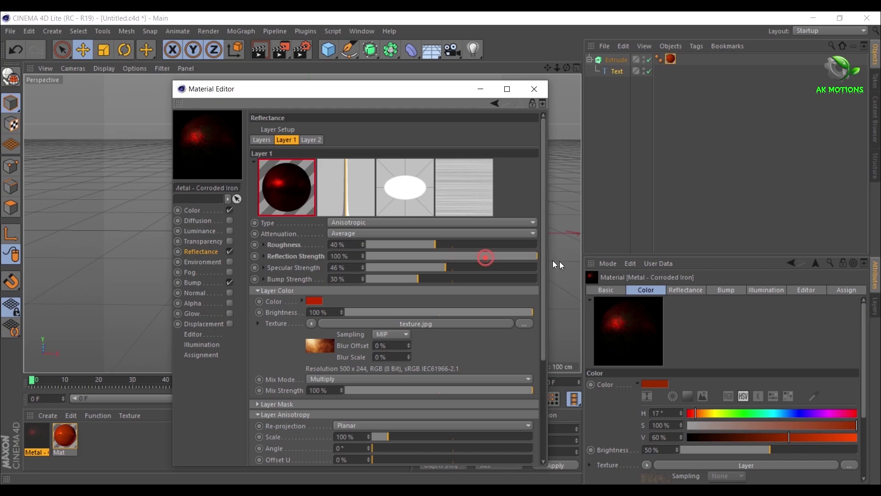
click(453, 244)
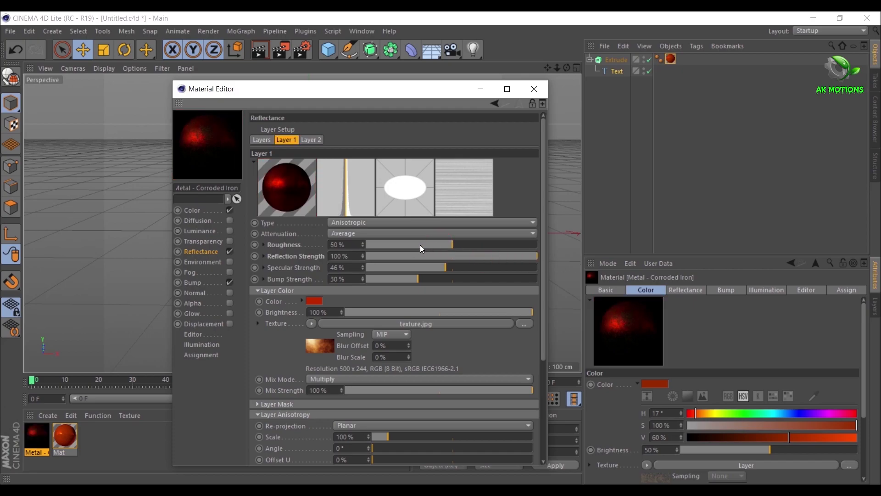
Step: Drop the Metal - Corroded Iron material onto the Extrude object and orbit to inspect the rusty M
click(533, 88)
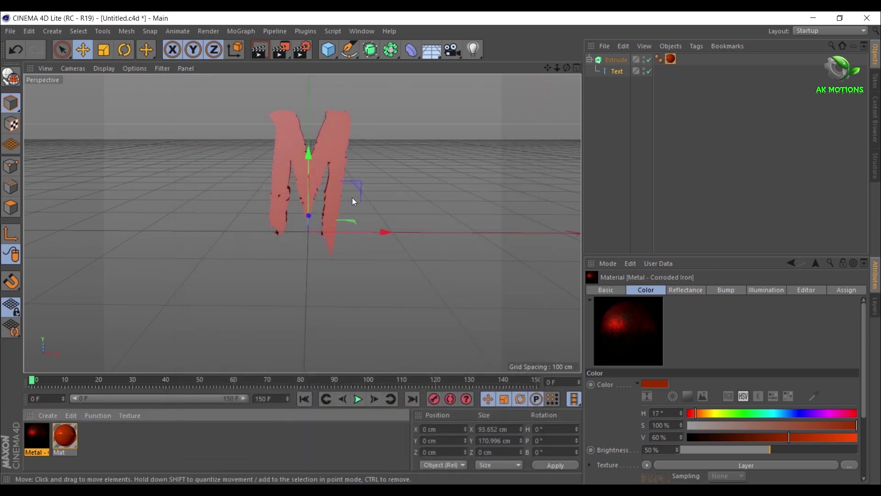
drag(31, 434, 301, 162)
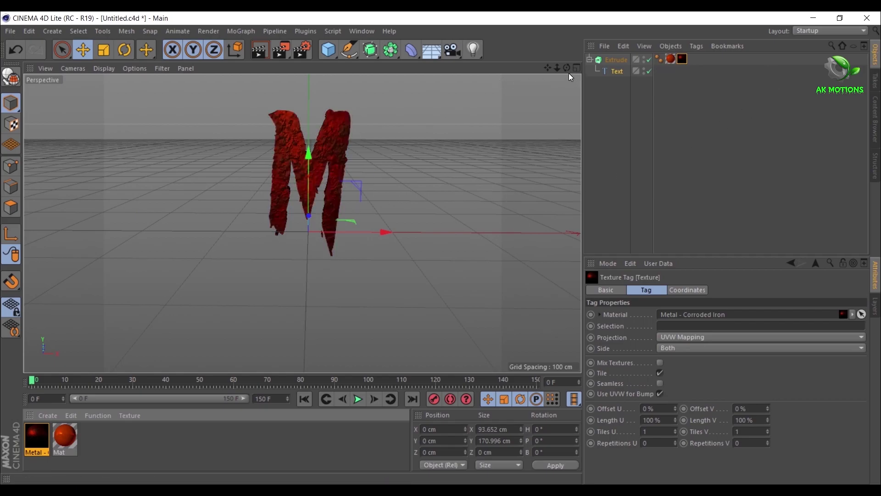
drag(567, 68, 585, 71)
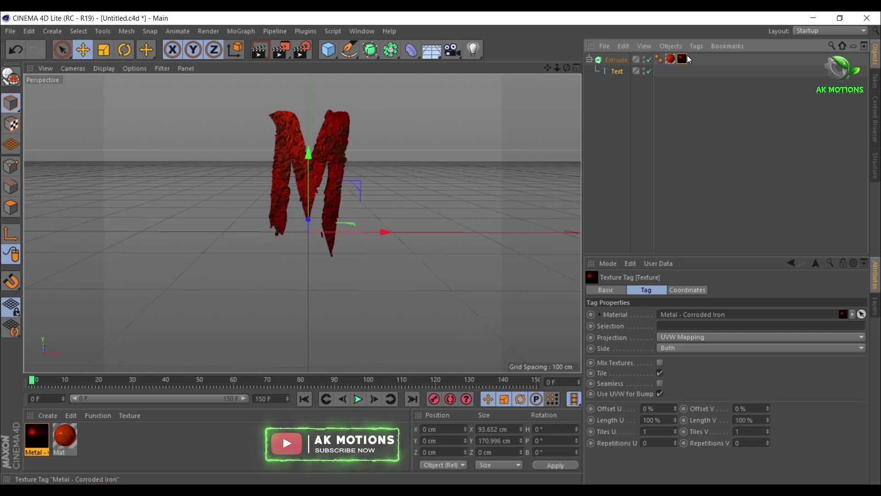
Step: Set the Corroded Iron texture tag's Selection to C1 and orbit to check the cap faces
click(675, 322)
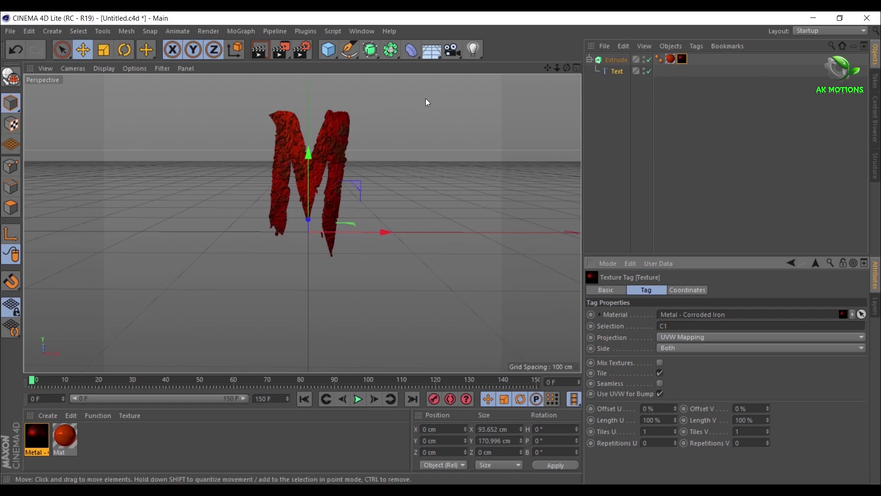
drag(567, 68, 509, 72)
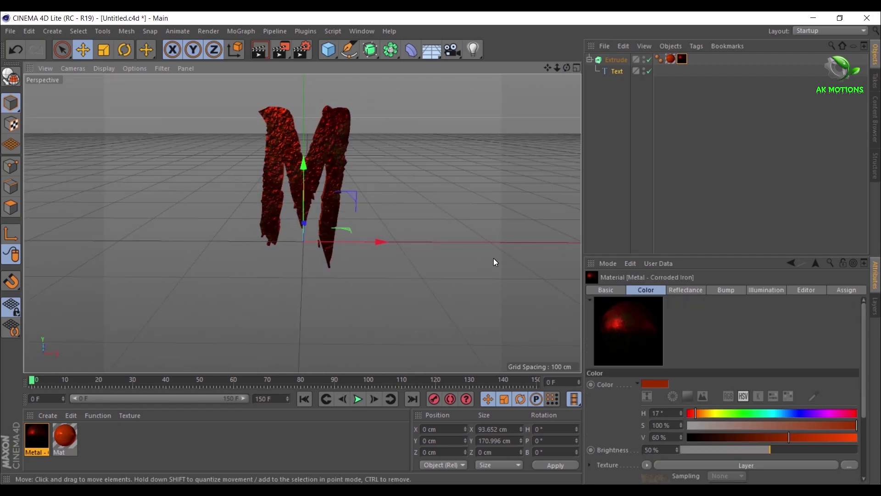
Step: Ctrl-drag copies of the Text object under Extrude to create Text.1 through Text.5
click(616, 71)
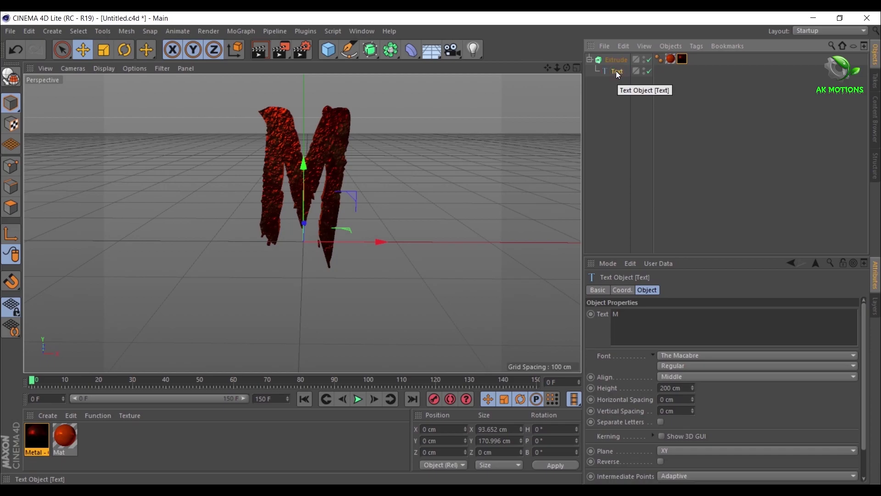
click(618, 75)
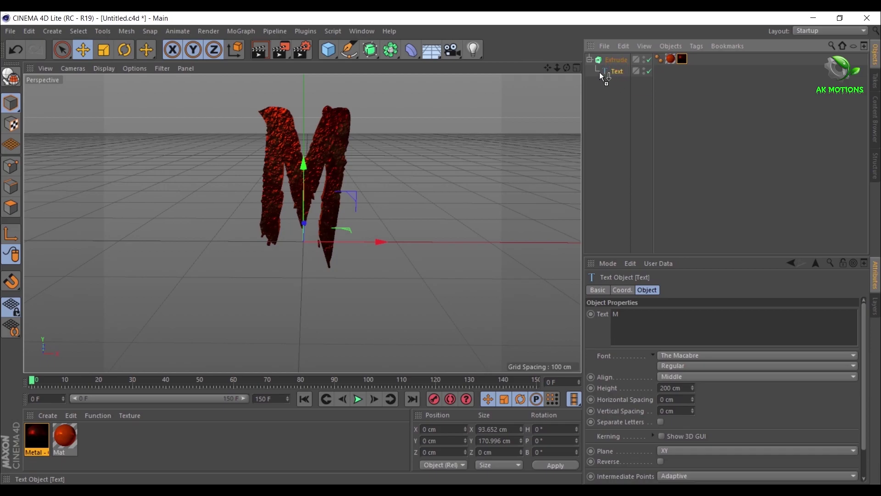
ctrl+drag(592, 73, 595, 73)
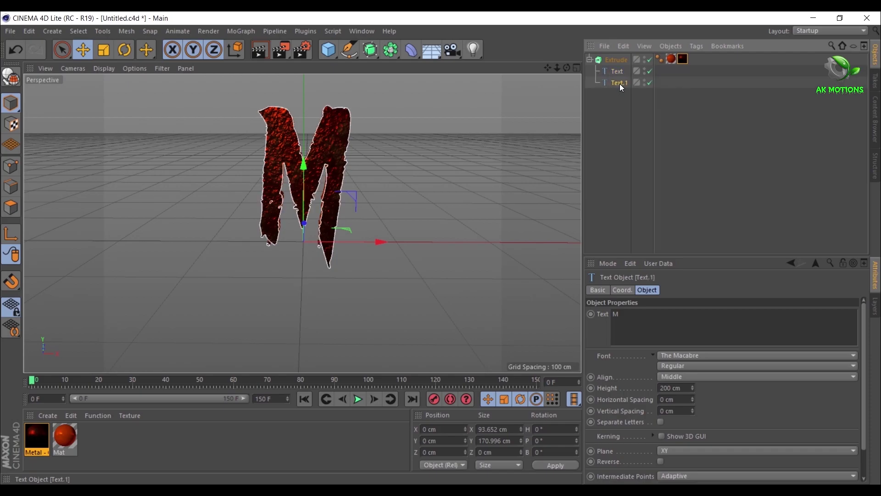
click(619, 84)
ctrl+drag(602, 86, 620, 102)
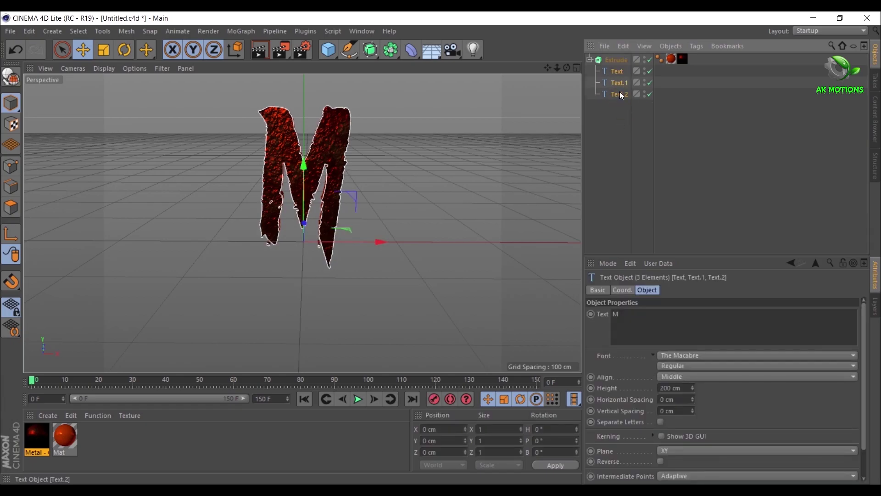
ctrl+drag(609, 102, 593, 96)
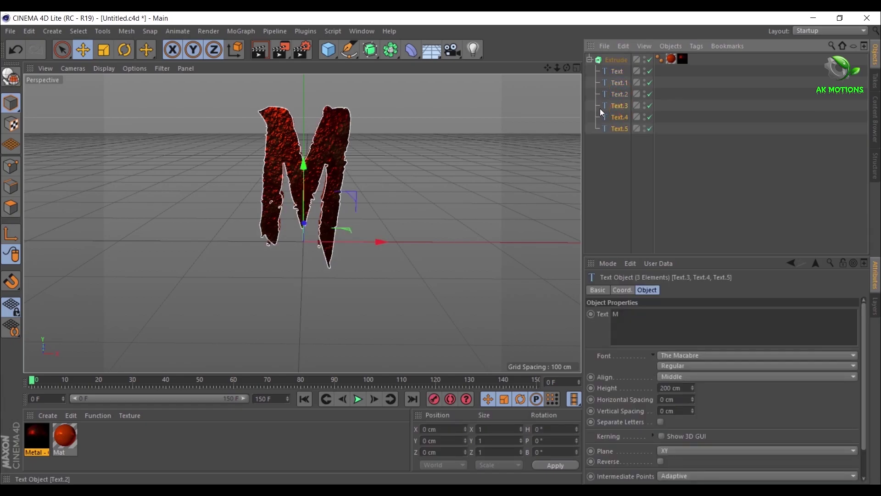
Step: Select Text.3, Text.4 and Text.5 together and copy them into Text.6 to Text.8
click(614, 156)
mouse_move(620, 134)
mouse_down()
mouse_move(622, 125)
mouse_move(620, 134)
mouse_up()
click(620, 144)
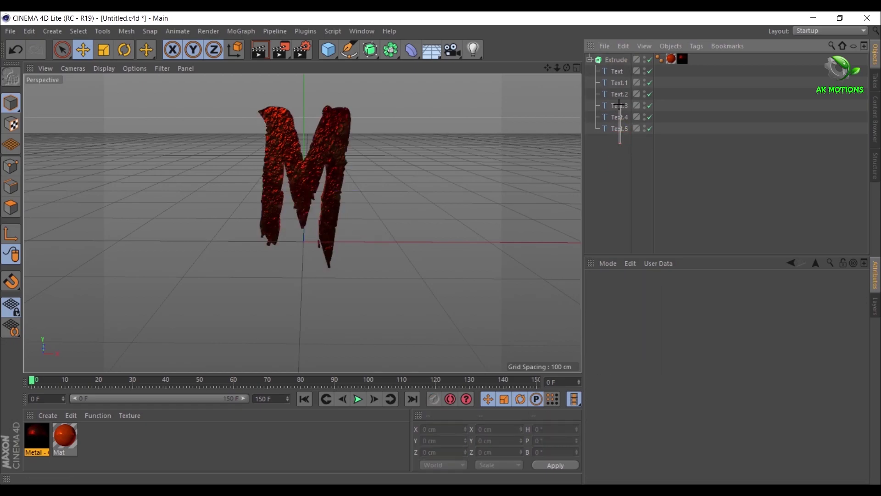
drag(619, 105, 620, 106)
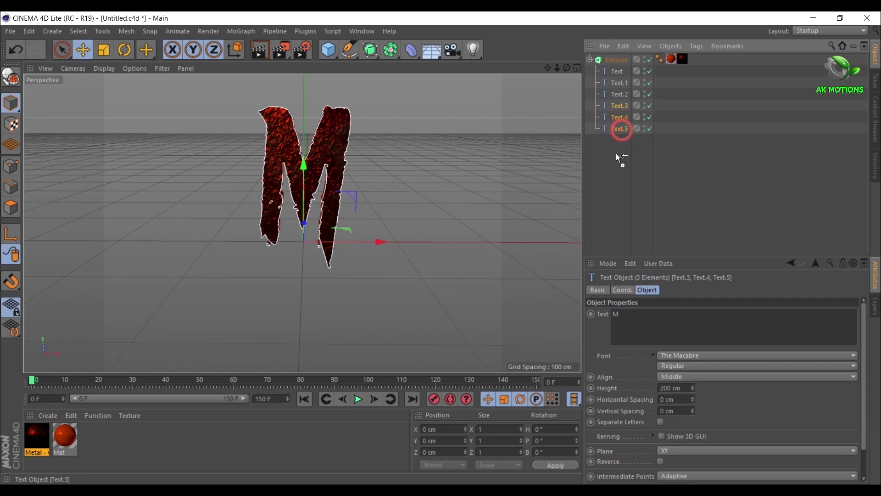
ctrl+drag(605, 134, 605, 134)
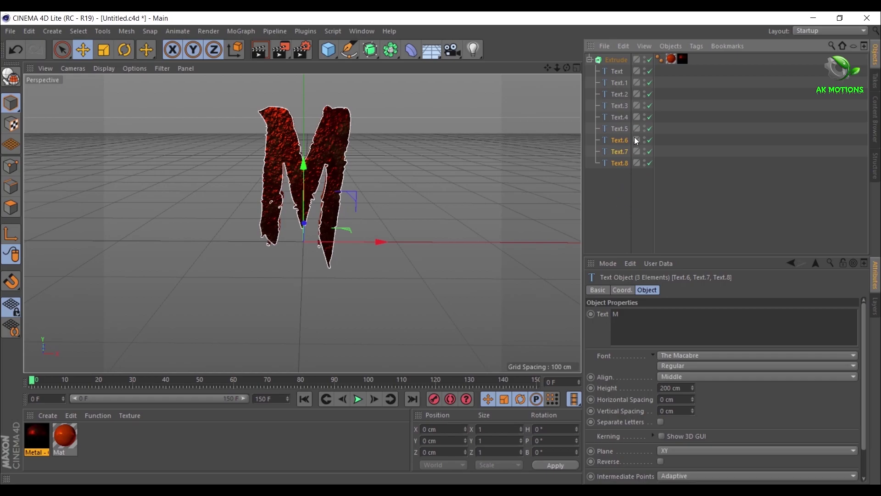
Step: Change Text.1 to Text.4 to the letters I, R, Z and A
click(610, 85)
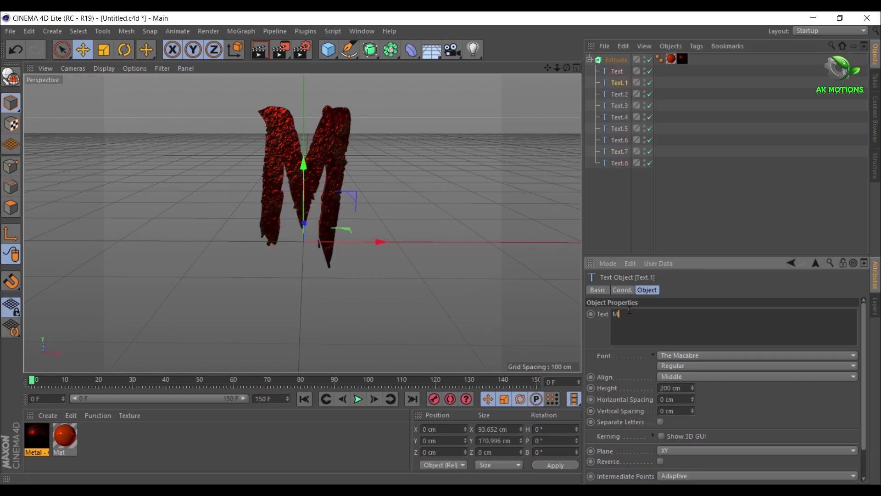
click(630, 310)
click(624, 96)
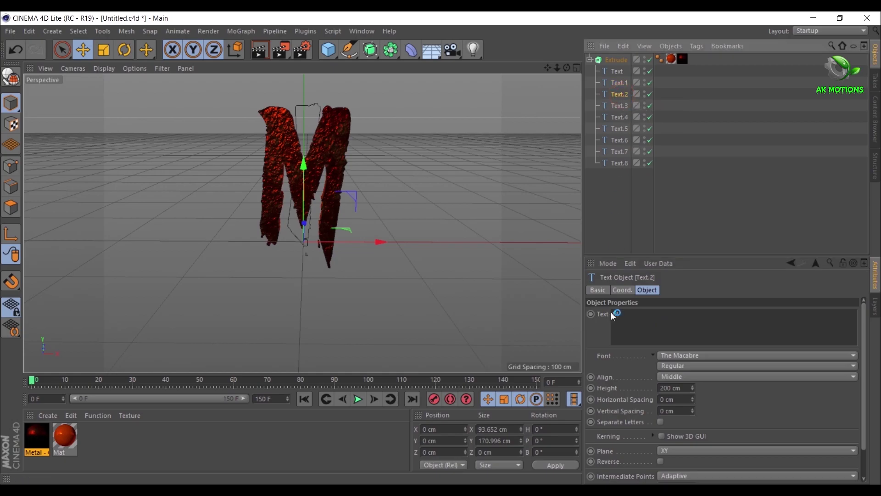
click(638, 314)
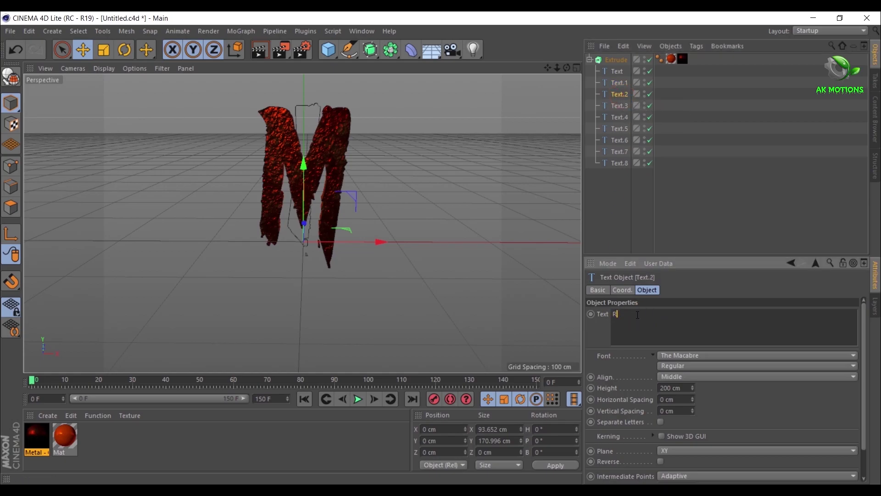
click(625, 106)
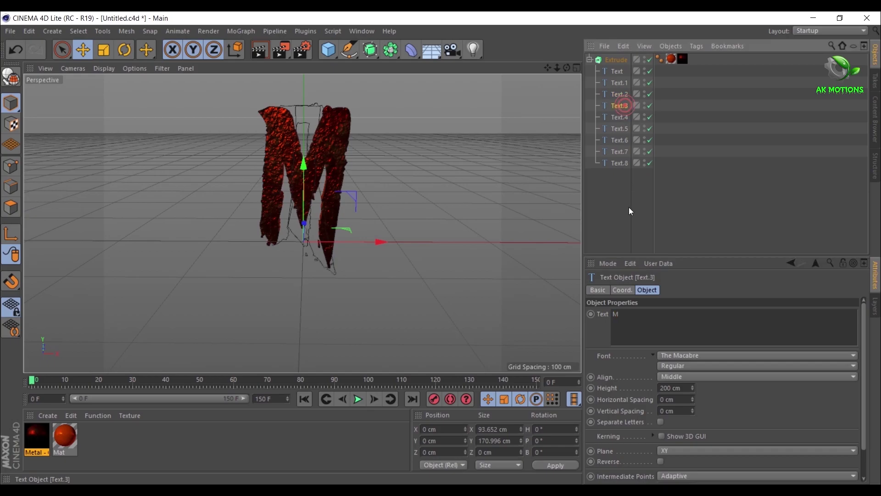
click(626, 310)
text(Z)
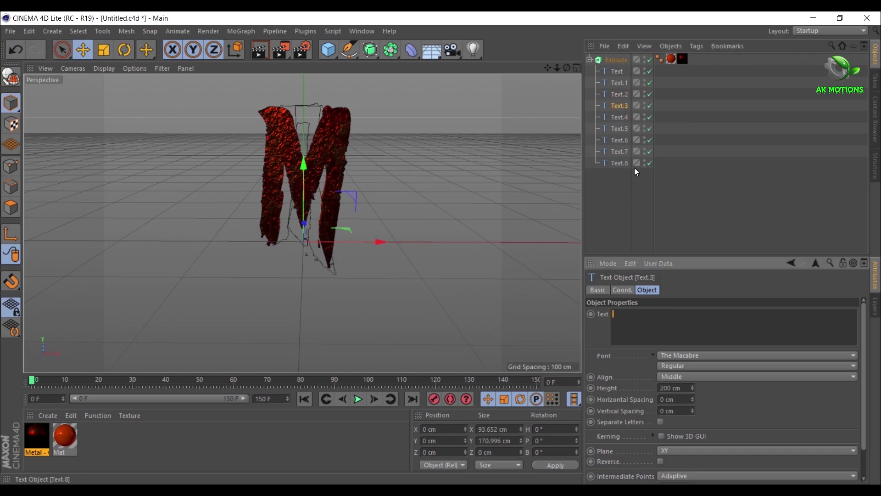
click(620, 117)
click(625, 320)
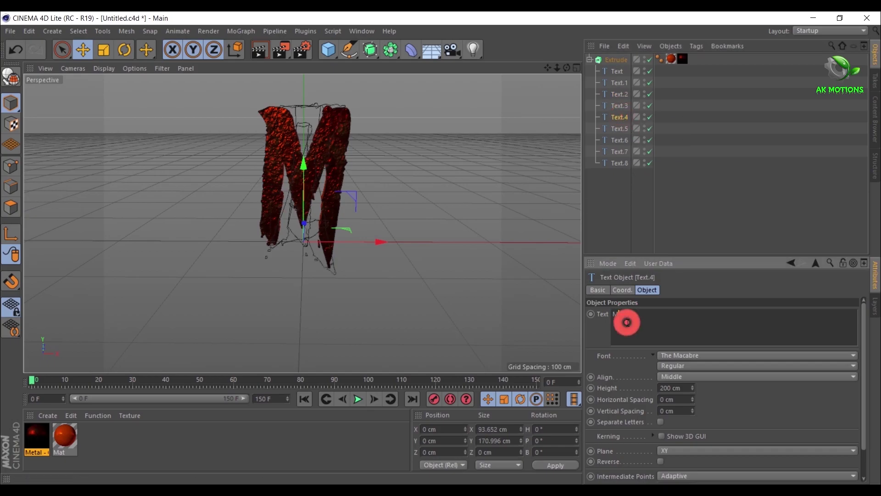
text(A)
Step: Change Text.5, Text.6 and Text.7 to the letters P, U and R
click(620, 128)
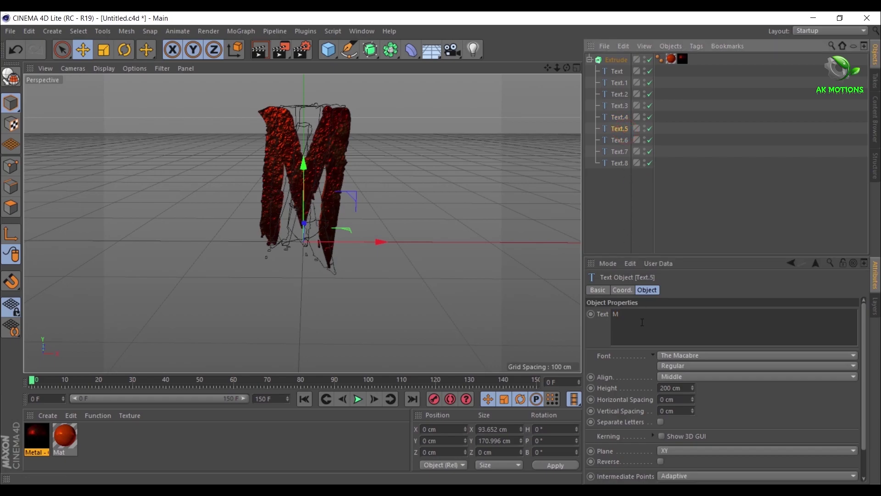
click(643, 322)
text(P)
click(620, 140)
click(634, 329)
click(620, 151)
click(643, 312)
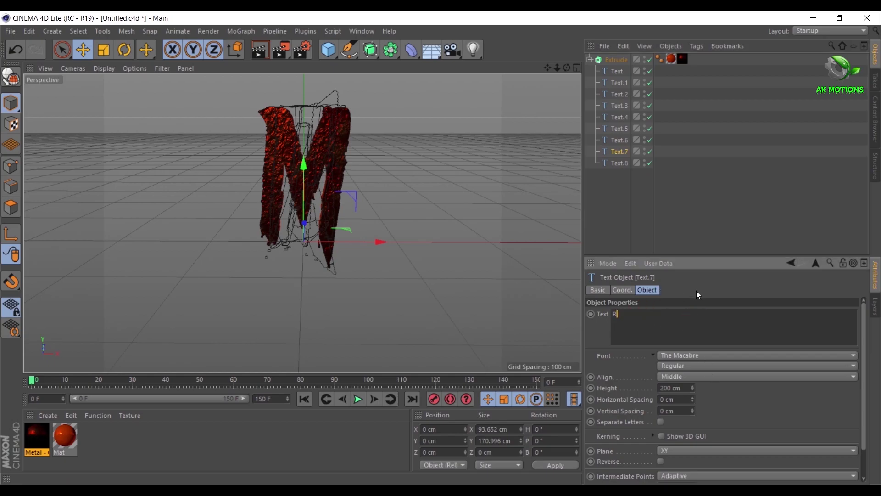
Step: Delete the spare Text.8 object and orbit to view the letters
click(620, 163)
key(Delete)
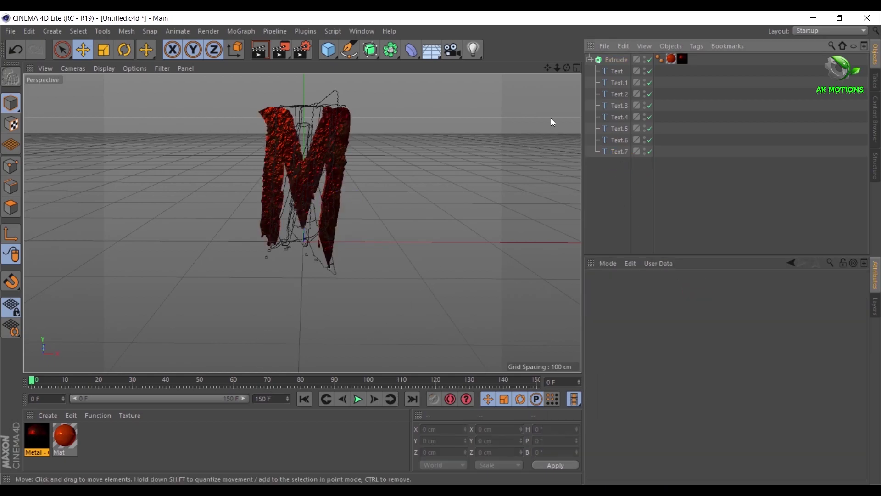
drag(567, 67, 475, 82)
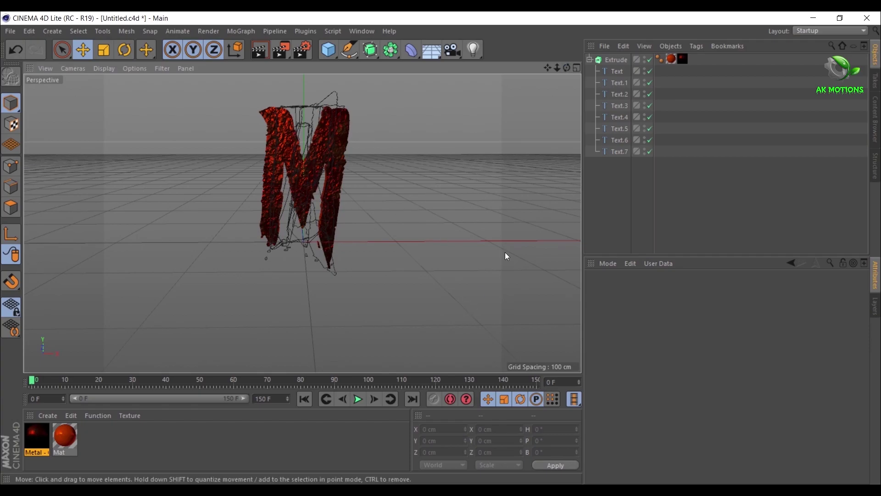
Step: Enable Hierarchical on the Extrude object so all eight letter objects extrude together
click(618, 60)
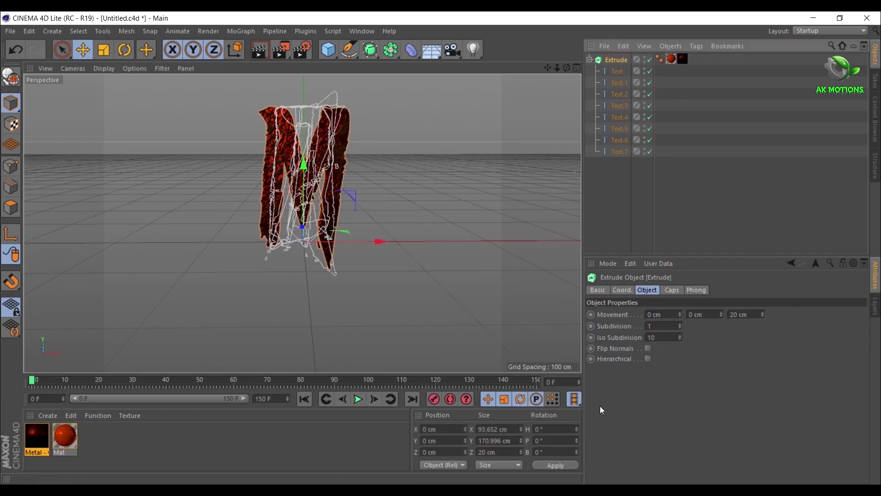
click(649, 360)
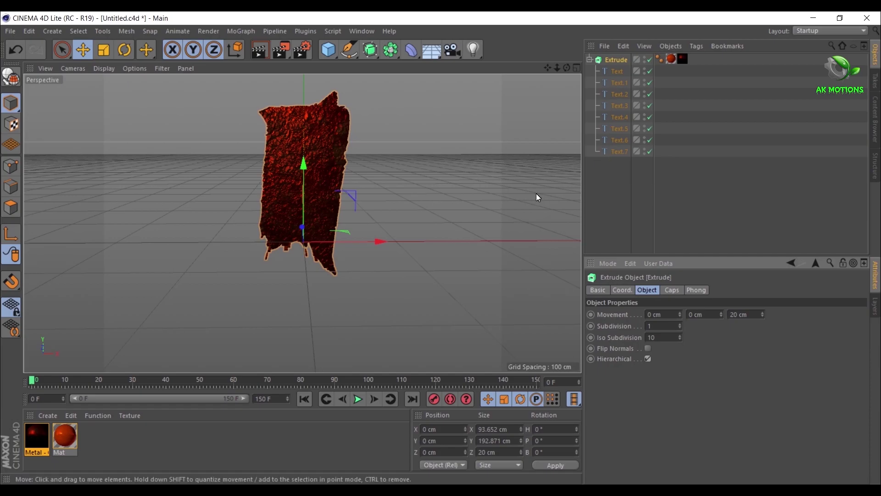
Step: With the Move tool, slide the I and Z letters to the right along X
click(617, 72)
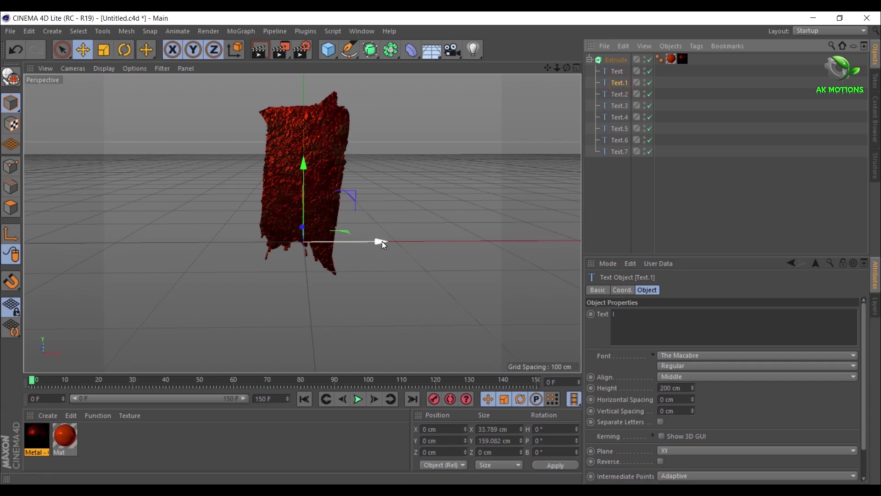
click(83, 53)
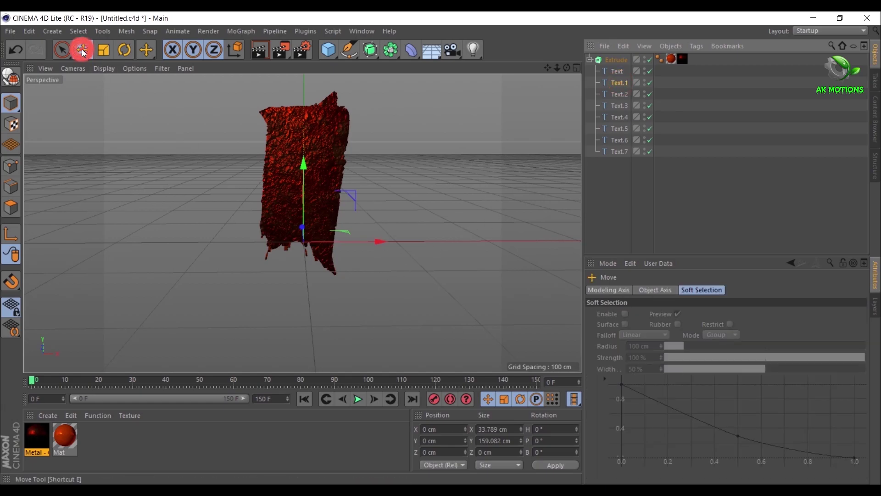
click(618, 84)
drag(368, 244, 490, 244)
click(619, 105)
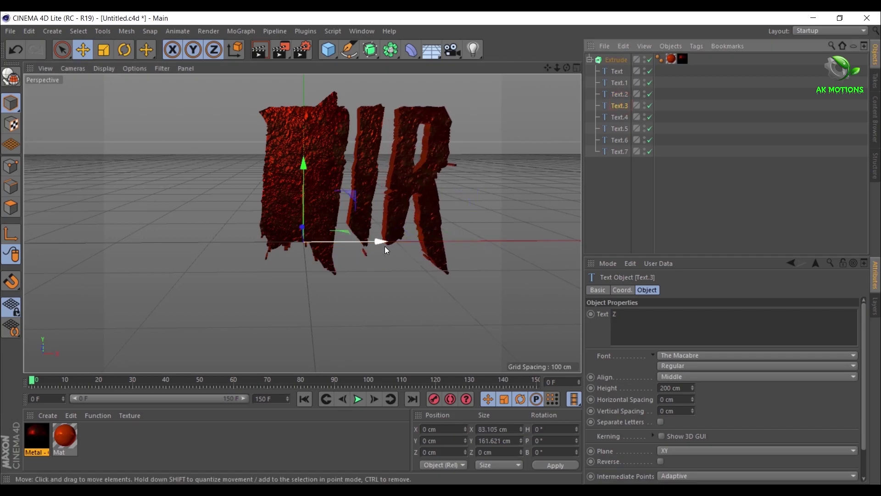
drag(386, 251, 574, 242)
key(h)
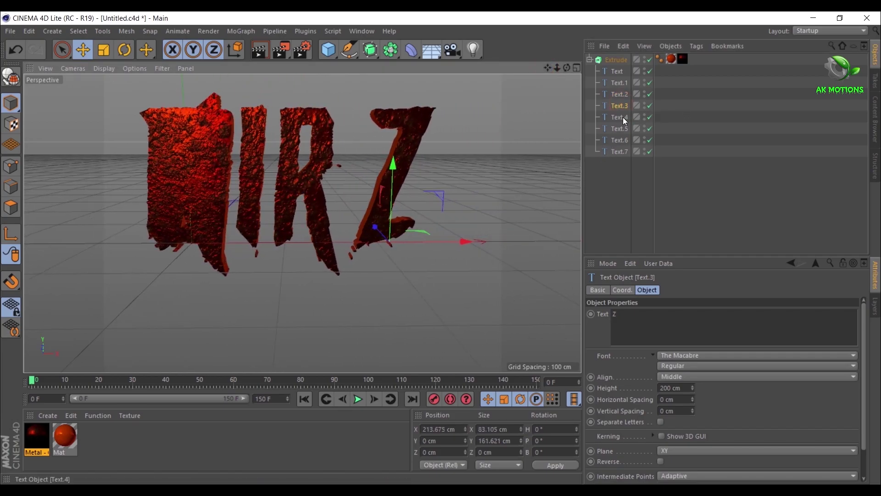
mouse_move(465, 242)
mouse_down()
mouse_move(538, 252)
mouse_move(530, 176)
mouse_move(454, 241)
mouse_up()
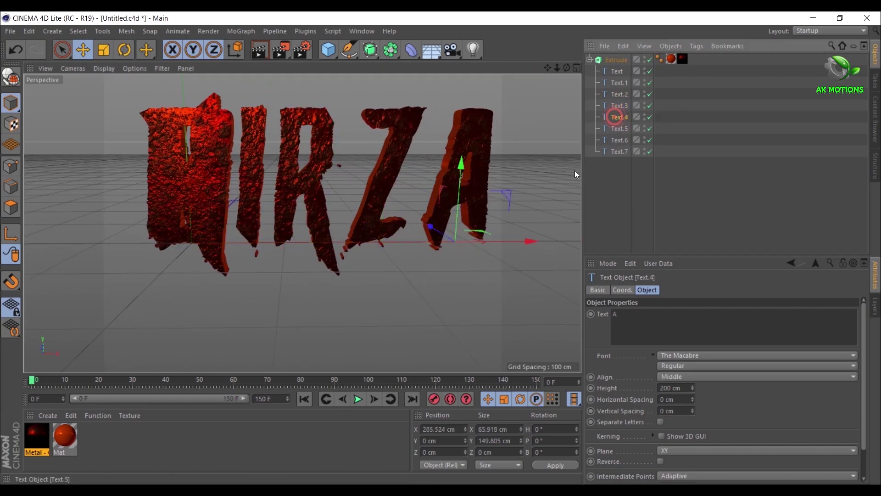
Step: Space the P, U and R letters along X, nudge the I, and face MIRZAPUR squarely
click(619, 128)
drag(391, 254, 569, 241)
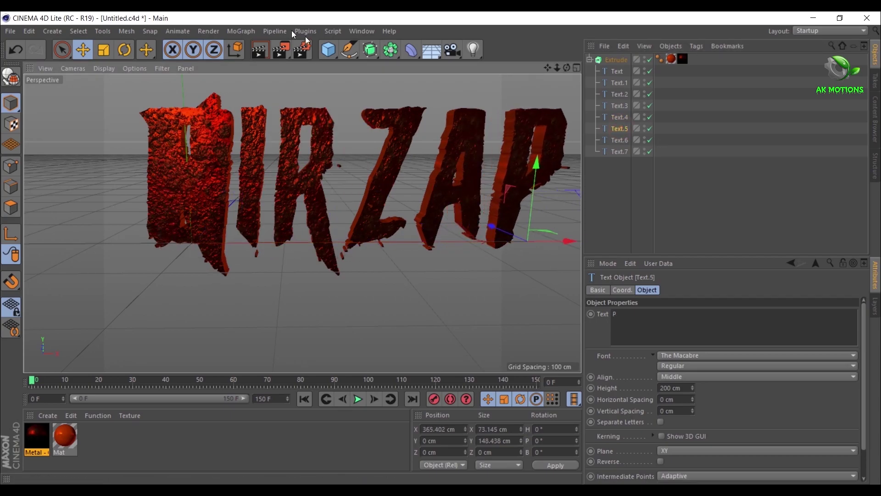
drag(548, 68, 546, 69)
click(620, 140)
drag(220, 269, 315, 264)
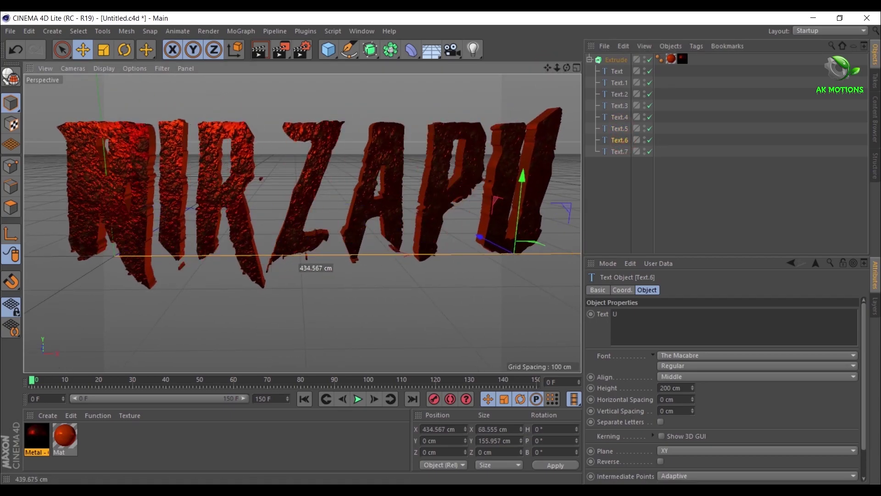
drag(547, 68, 545, 65)
click(620, 152)
drag(244, 250, 561, 255)
click(619, 83)
drag(237, 249, 245, 253)
drag(567, 68, 543, 69)
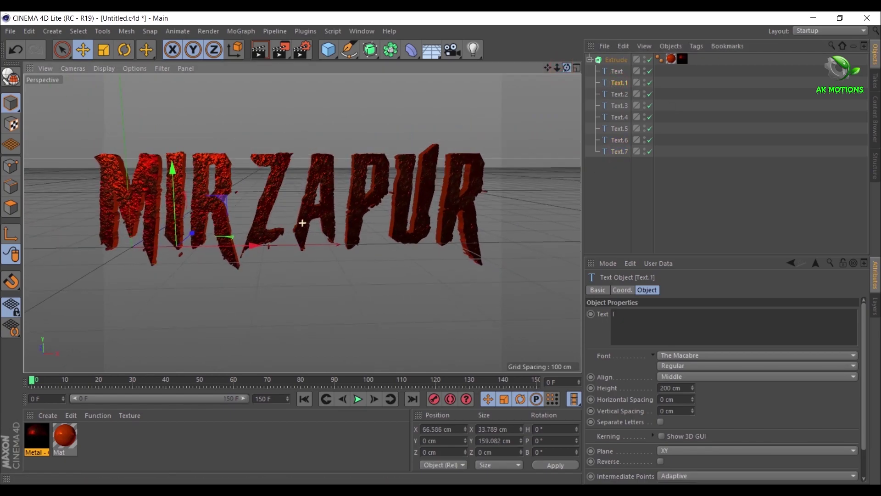
alt+drag(303, 222, 303, 223)
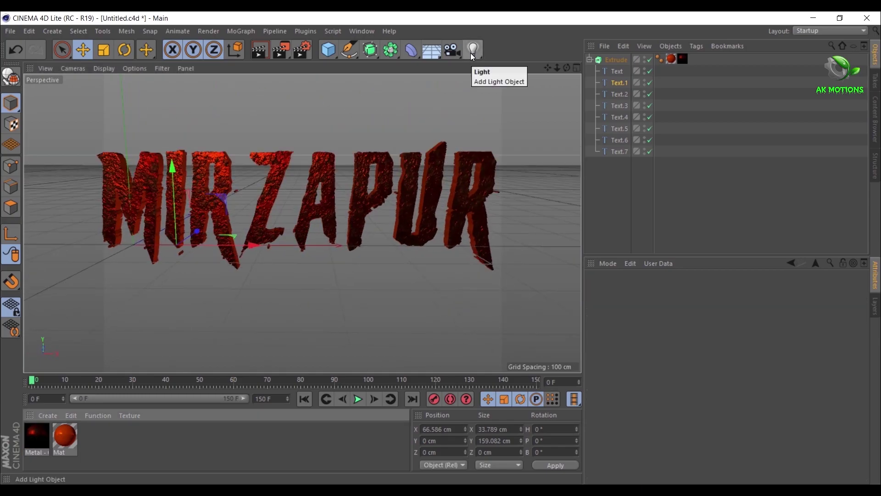
Step: Add an Omni light and position it up and to the right near the title
click(472, 51)
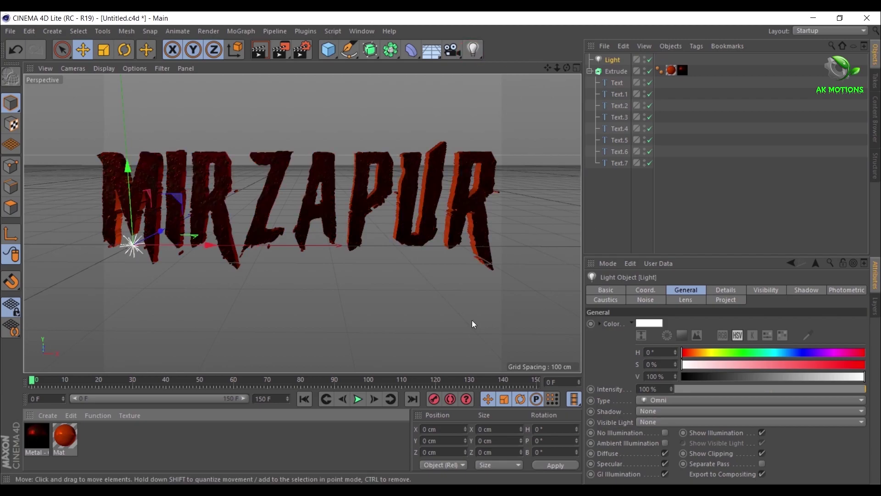
drag(557, 68, 532, 70)
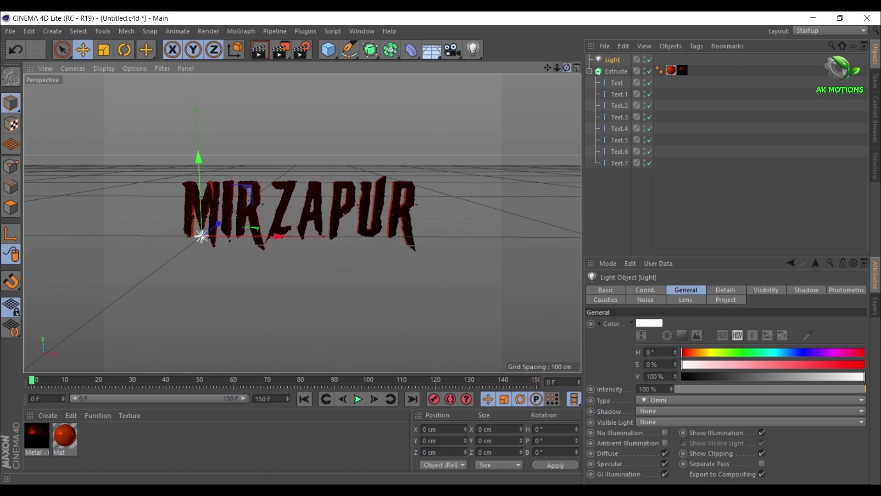
alt+drag(302, 223, 303, 223)
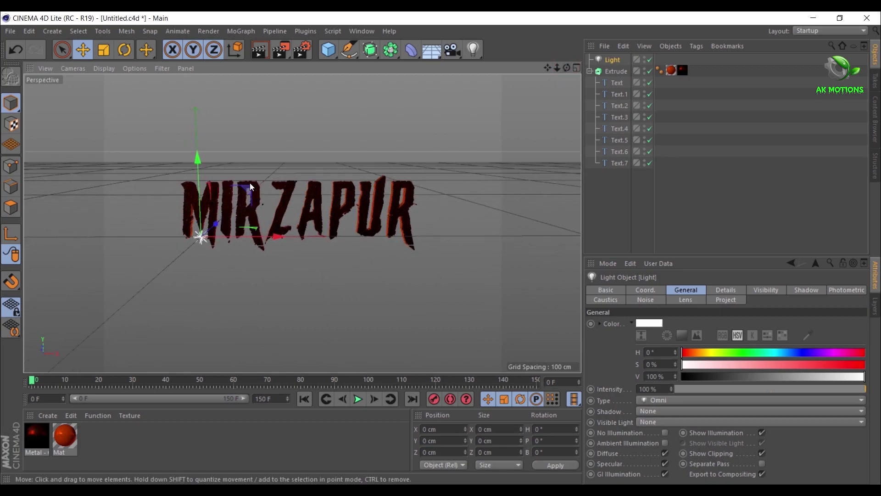
drag(250, 185, 275, 164)
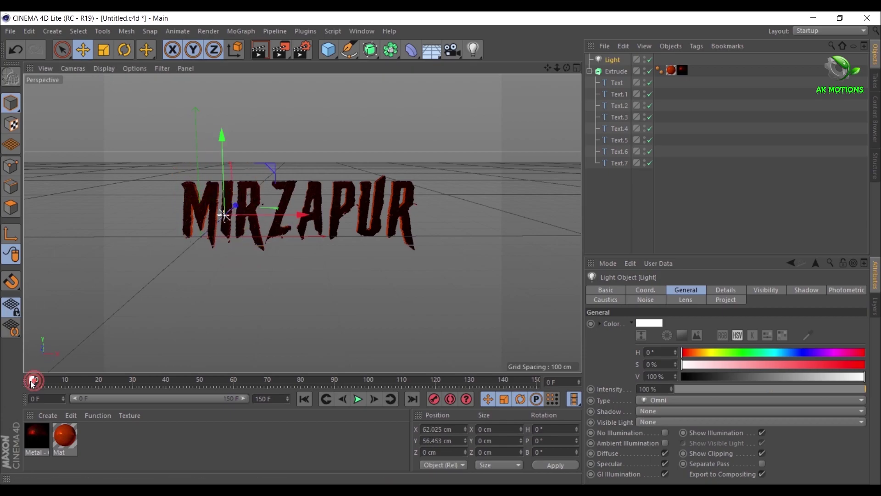
Step: At frame 80, pull the light toward the lower left and record its position keyframe
click(615, 56)
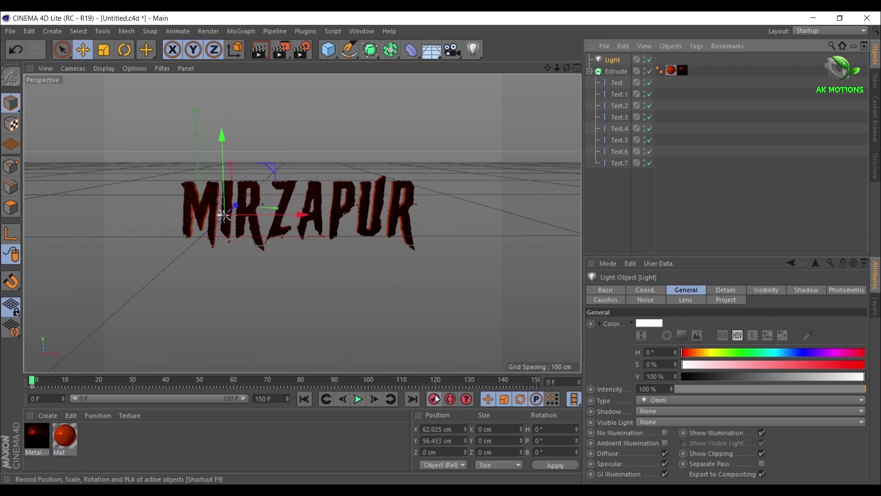
click(463, 381)
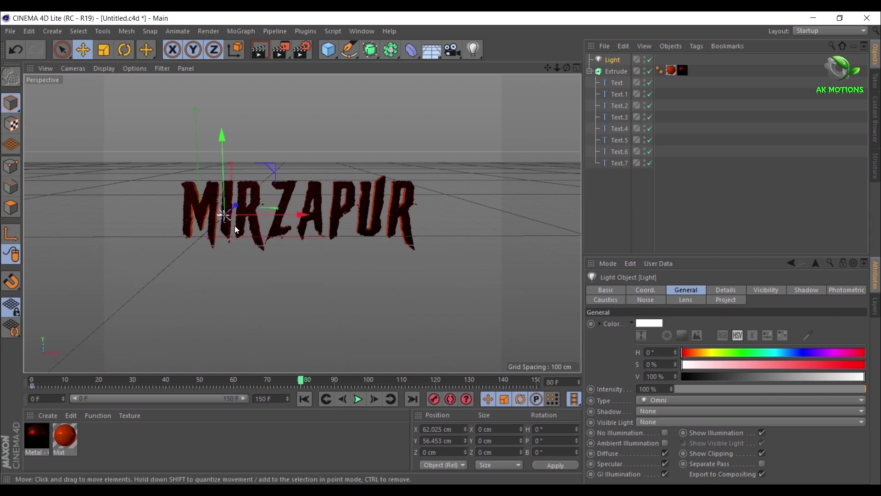
drag(268, 167, 52, 367)
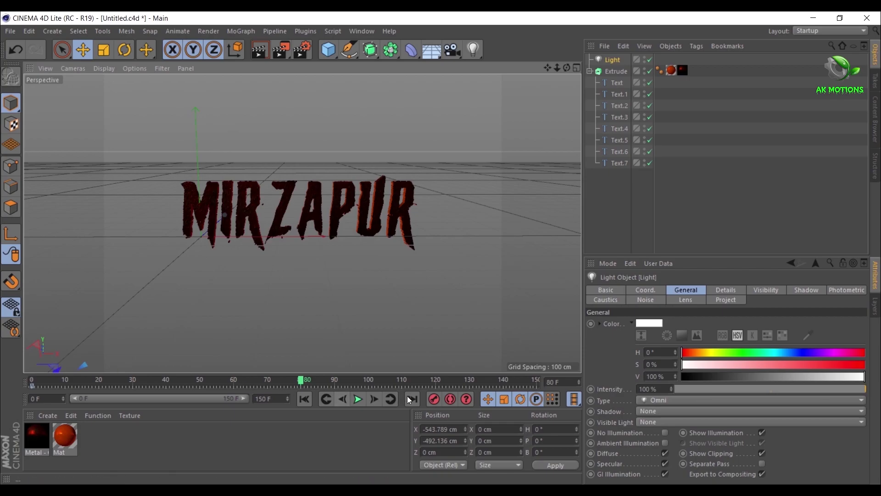
click(430, 399)
drag(301, 382, 2, 391)
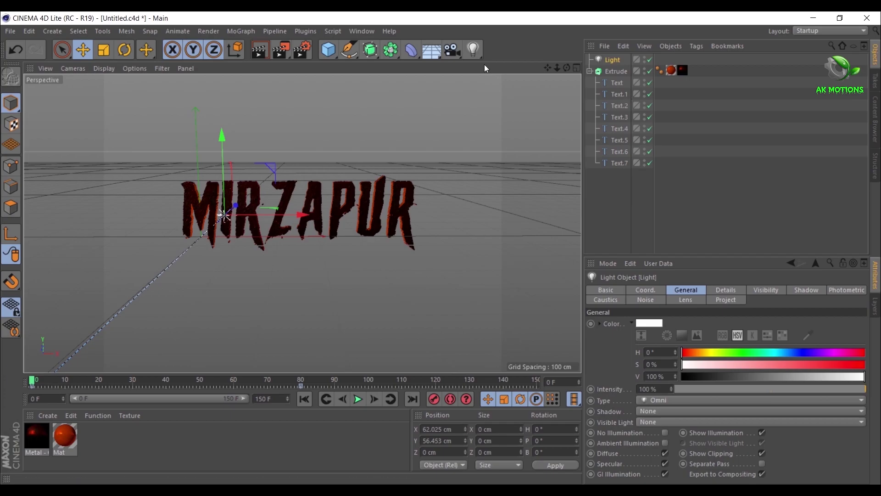
Step: Add a second light, Light.1, and raise it above the MIRZAPUR title at X −121 cm
click(474, 48)
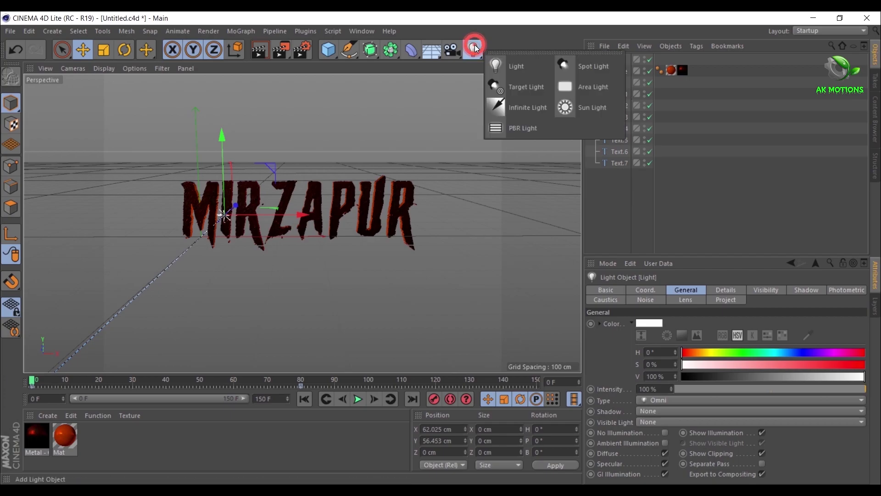
click(514, 65)
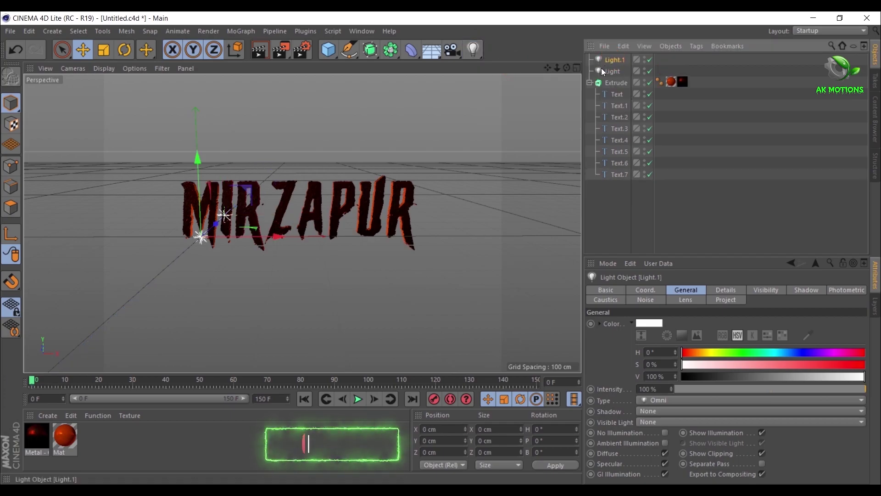
drag(196, 158, 197, 134)
drag(252, 171, 201, 171)
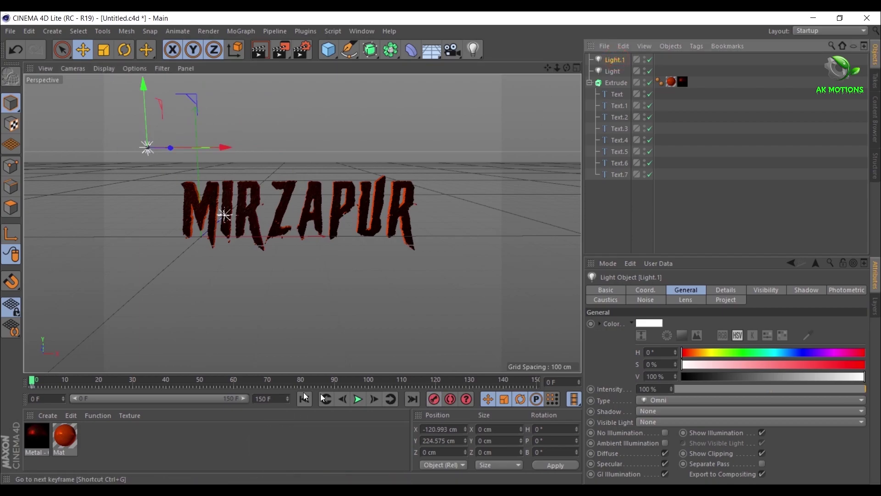
Step: At frame 80, slide Light.1 right to X 793 cm, record the keyframe, and dolly in
drag(255, 381, 304, 380)
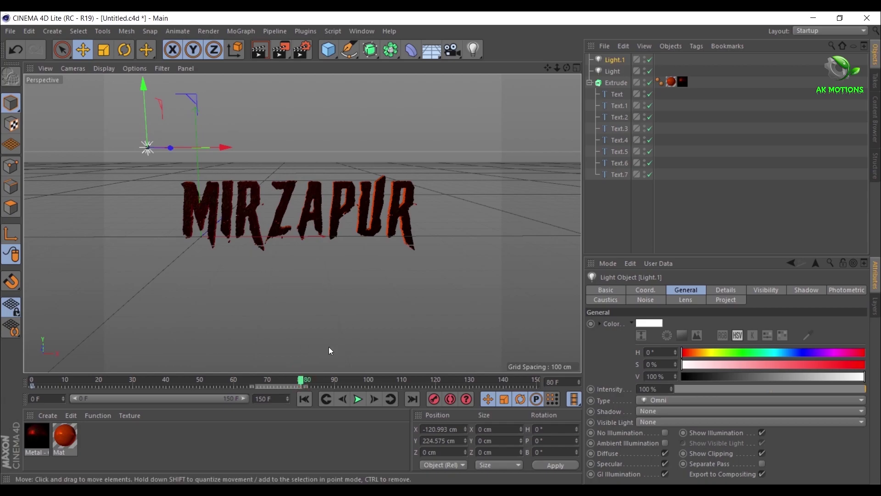
drag(224, 149, 596, 161)
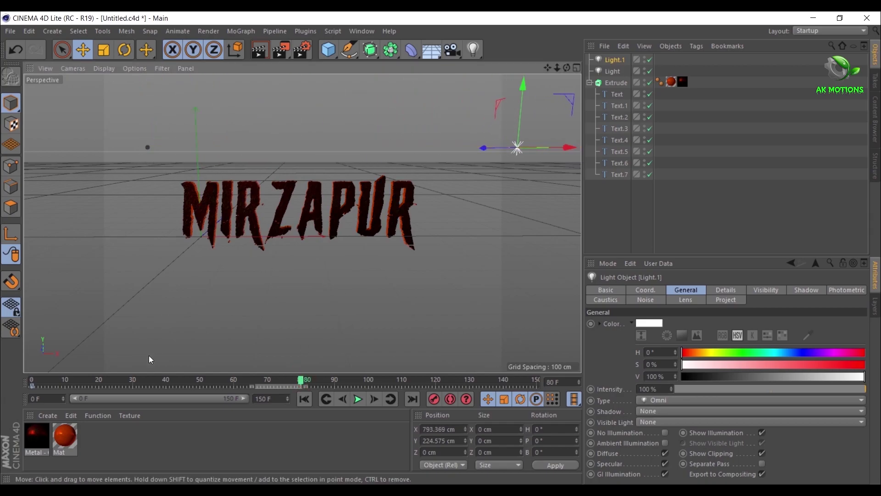
click(433, 400)
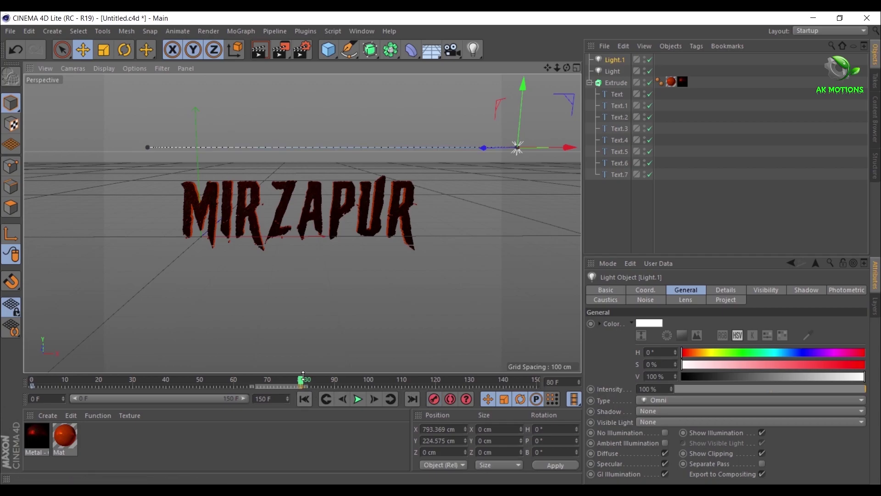
drag(301, 383, 31, 404)
drag(557, 68, 583, 67)
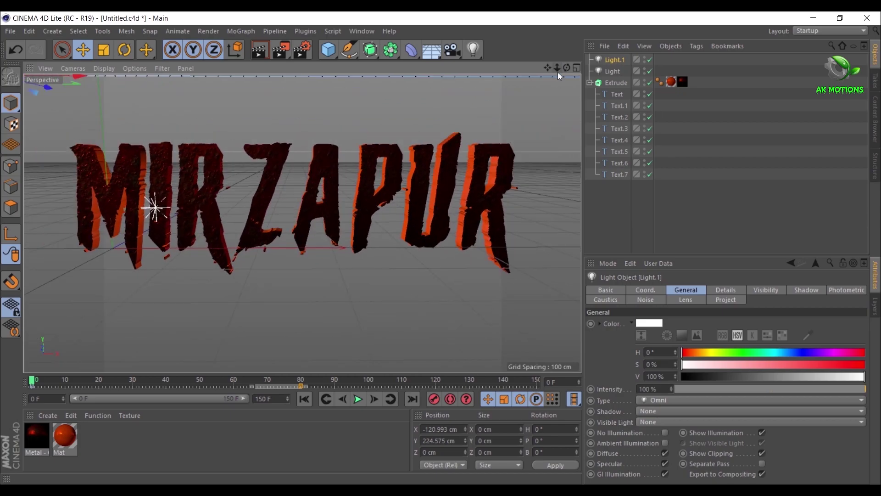
click(262, 440)
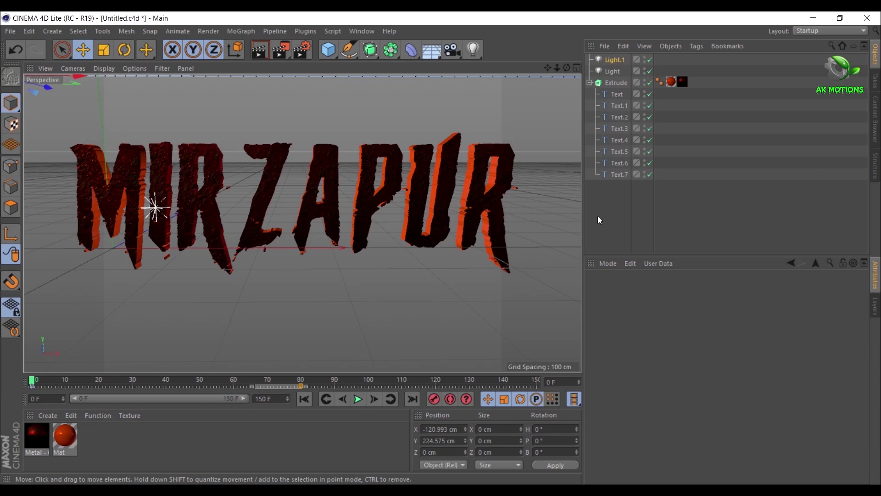
Step: Select all eight letters, set their heading to 90°, and keyframe it at frame 0
drag(622, 190, 623, 92)
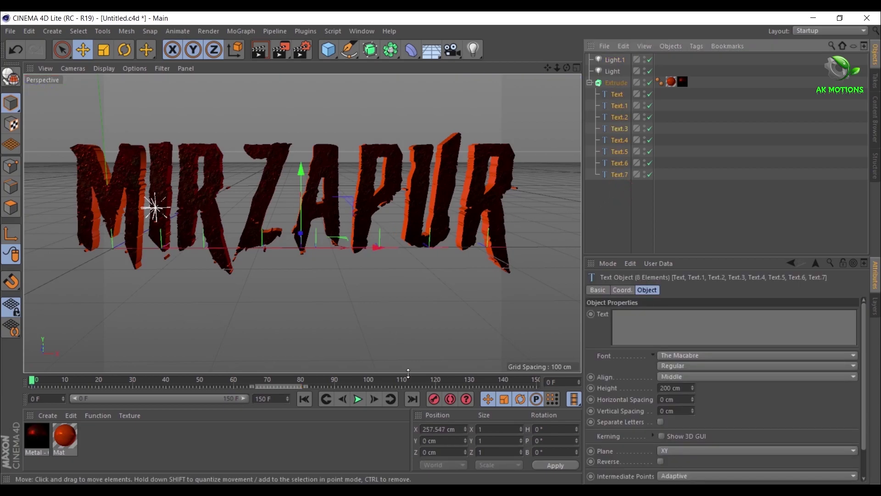
click(597, 289)
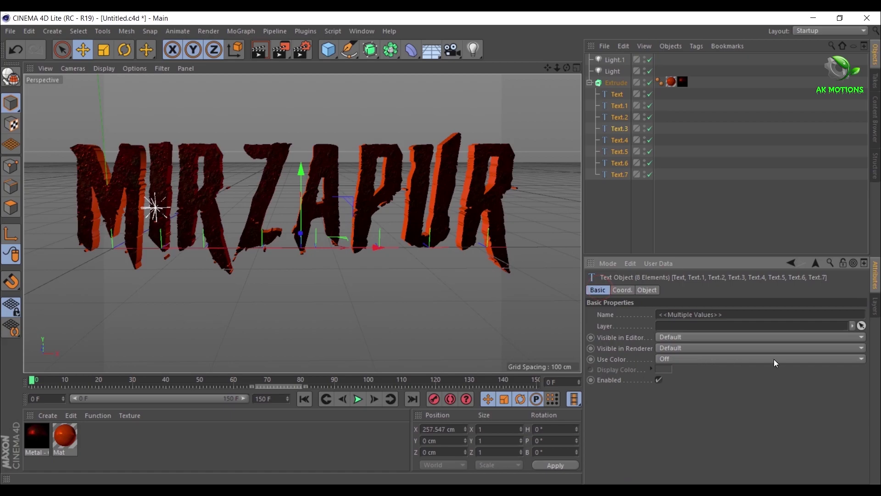
click(626, 291)
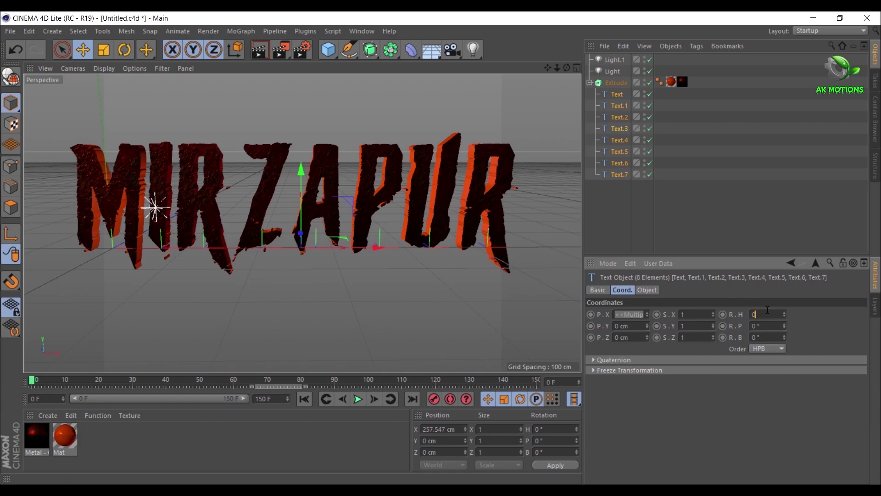
key(Return)
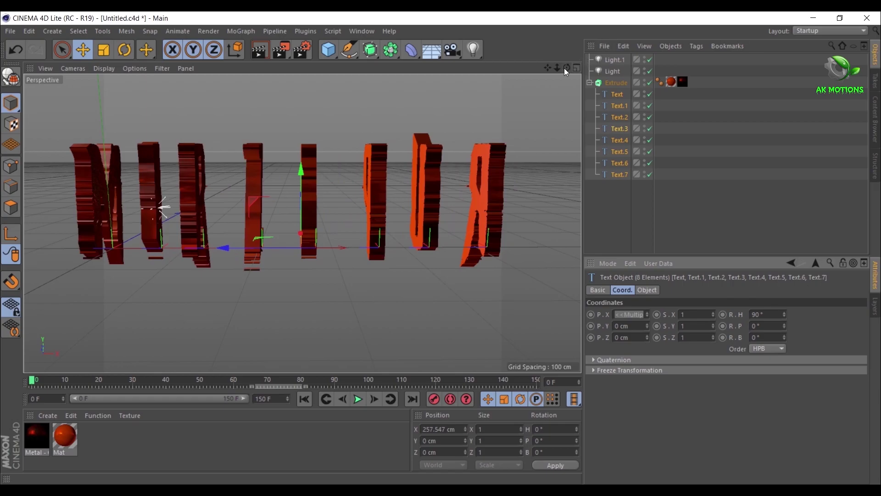
click(433, 401)
Step: At frame 30, reset the letters' heading to 0° and record that keyframe
click(127, 380)
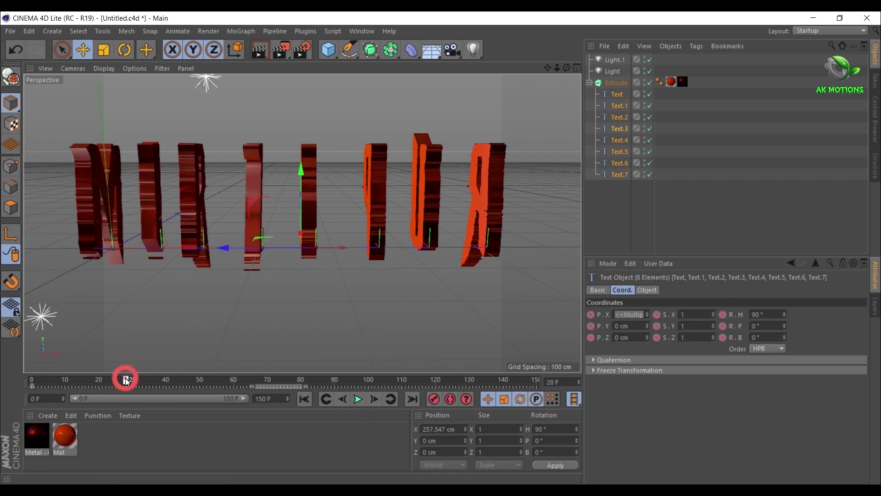
drag(127, 381, 132, 382)
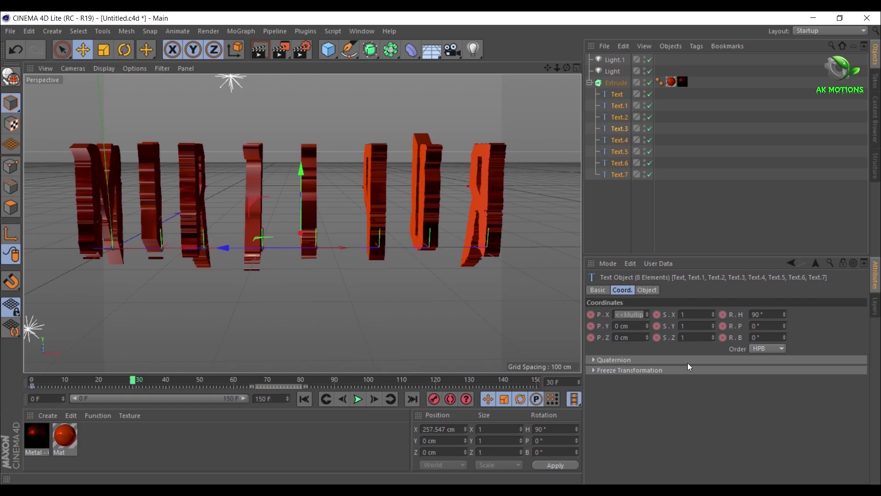
click(766, 314)
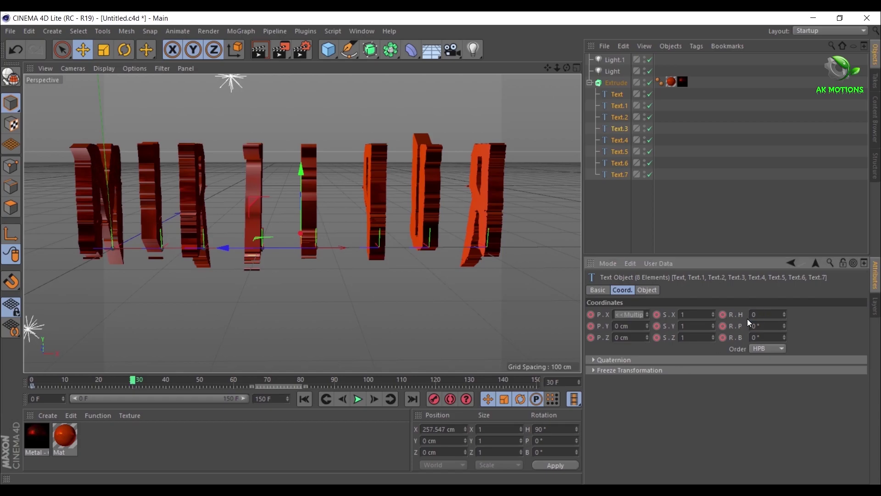
key(Return)
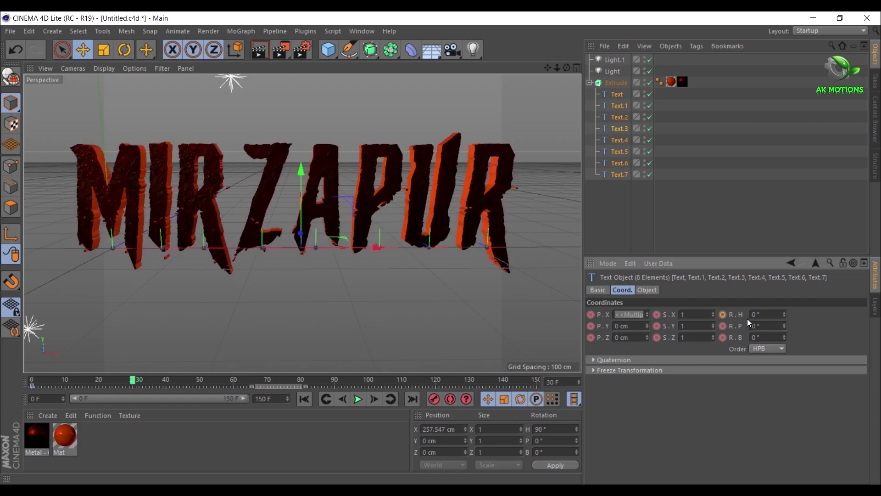
click(434, 398)
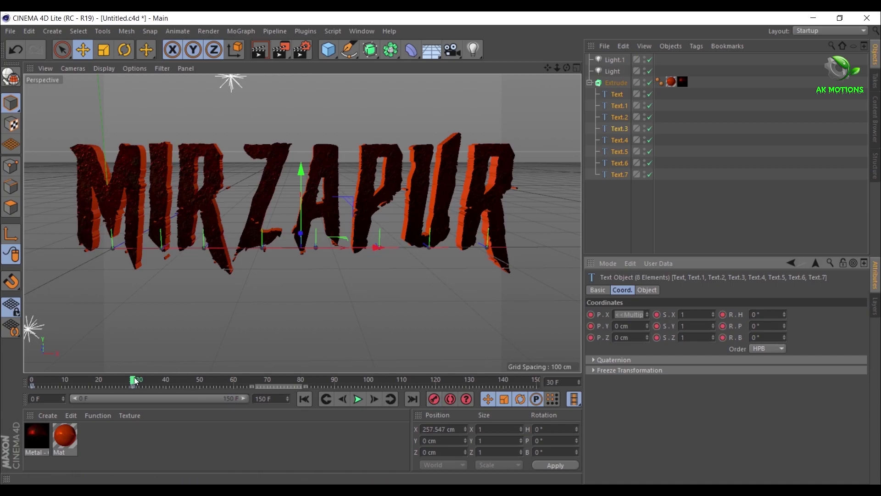
Step: Play back the letter rotation, then return to the first frame
drag(136, 381, 1, 394)
click(352, 400)
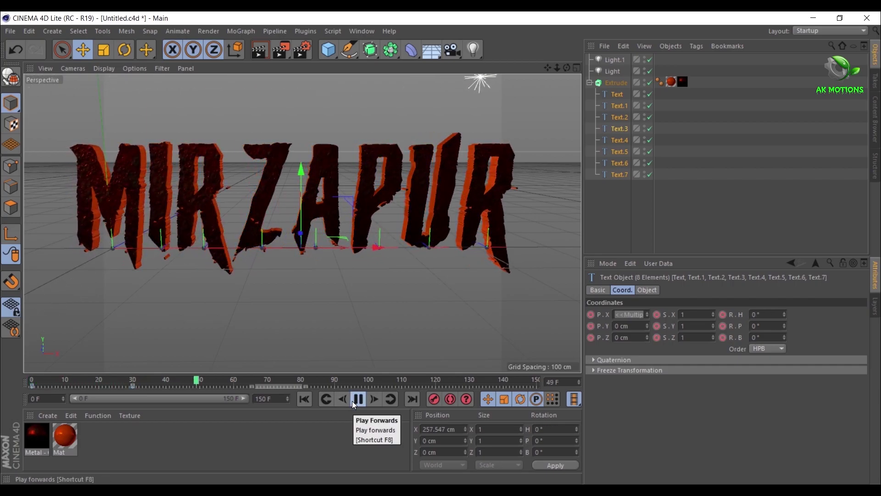
click(353, 400)
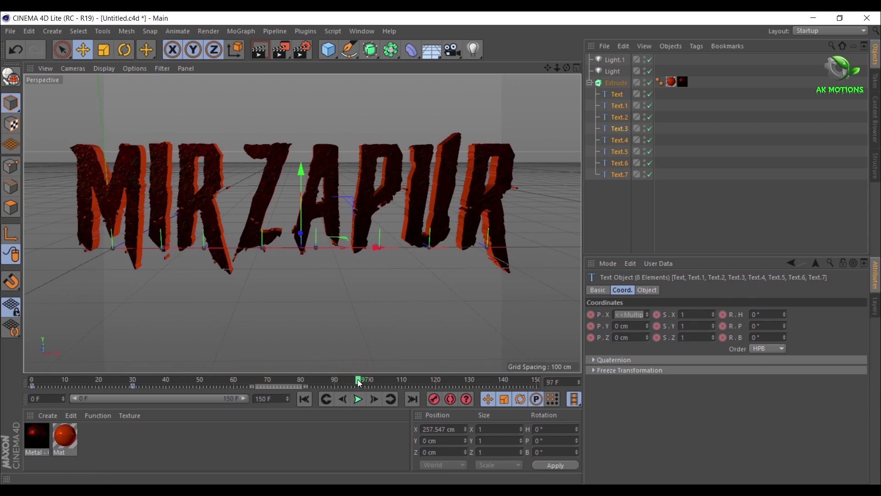
mouse_move(359, 382)
mouse_down()
mouse_move(32, 384)
mouse_move(356, 382)
mouse_up()
key(shift+f)
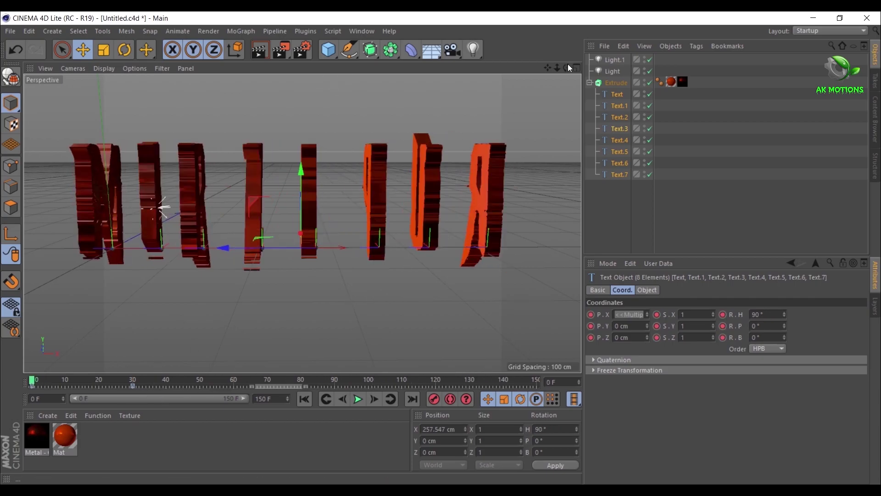
key(ctrl+z)
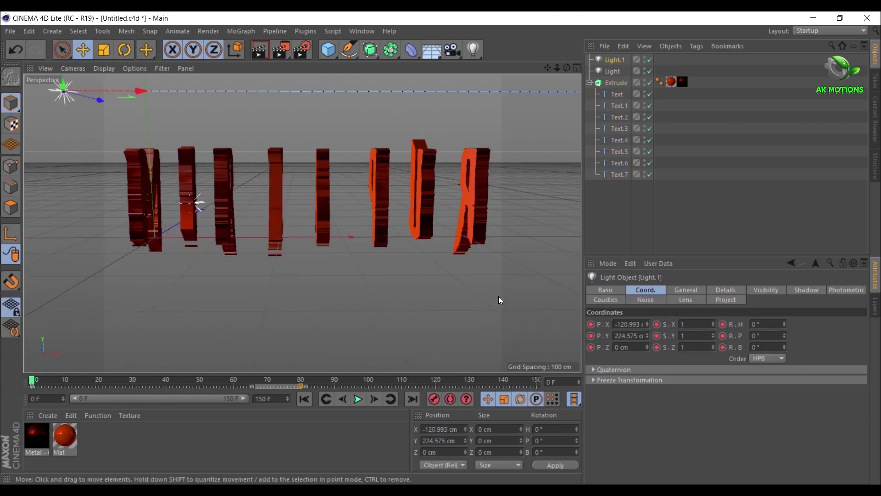
Step: Add and activate a camera, enable Autokey, and set Field of View to 96.361° at frame 0
click(454, 52)
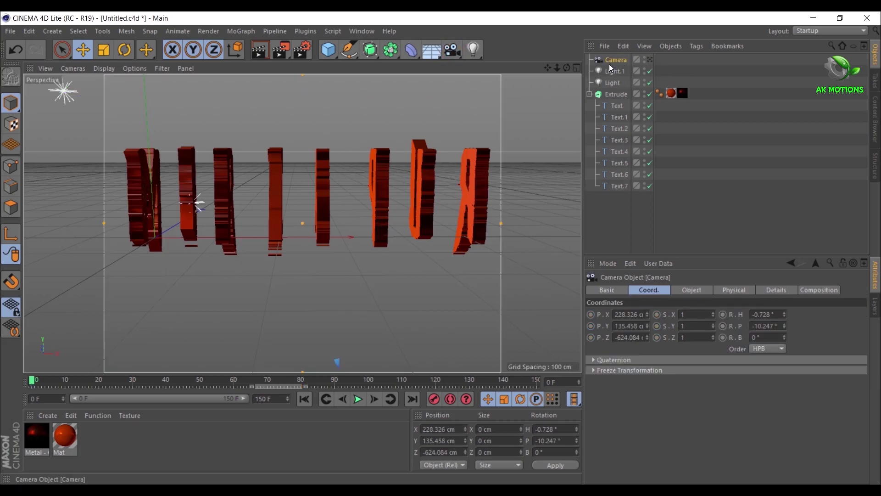
click(622, 61)
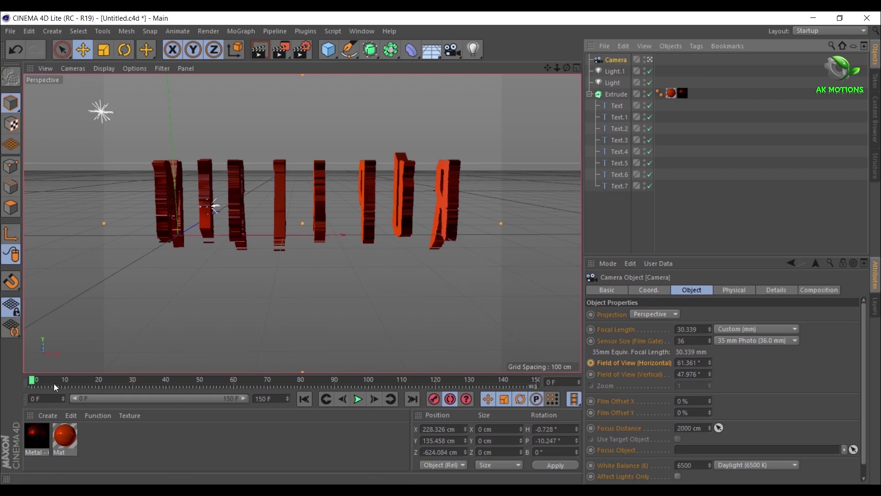
click(451, 398)
click(452, 399)
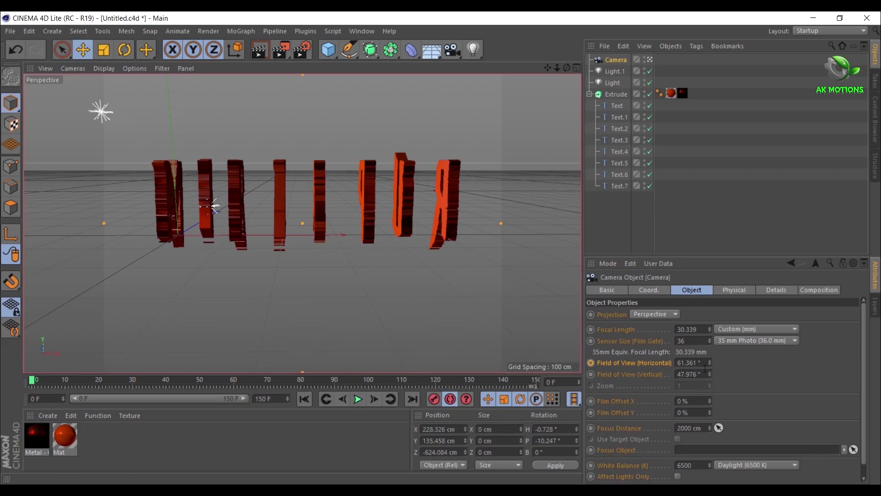
drag(709, 363, 710, 362)
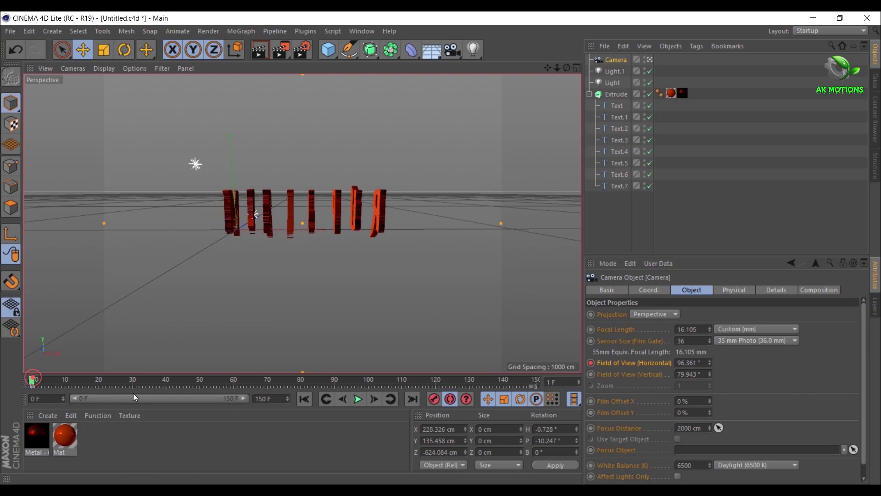
Step: Near frame 150, narrow the field of view to about 58°, then play the zoom
click(368, 381)
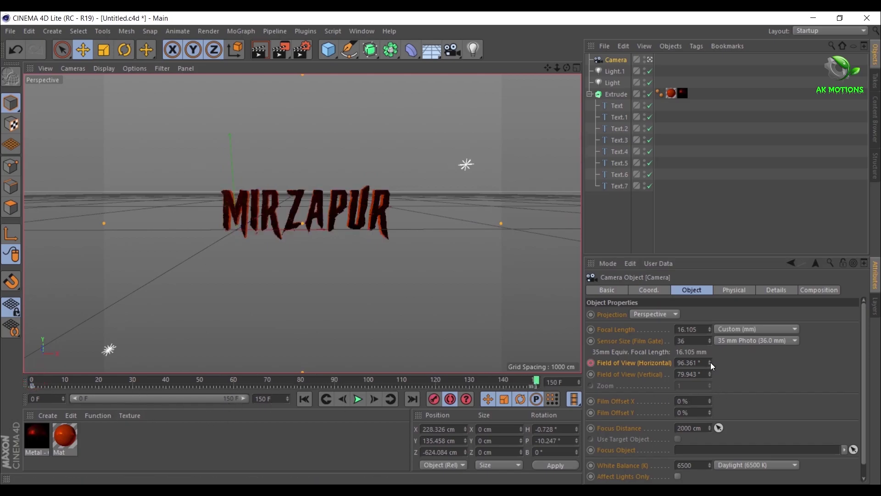
drag(709, 365, 709, 364)
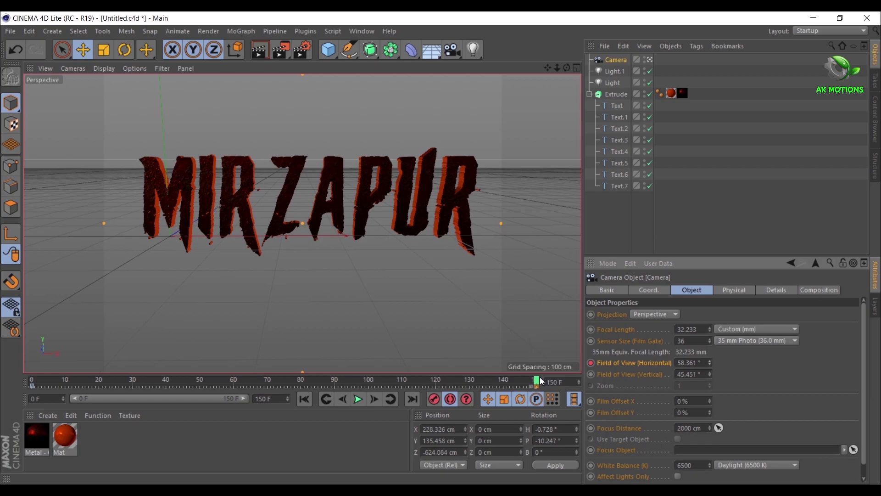
drag(533, 380, 32, 382)
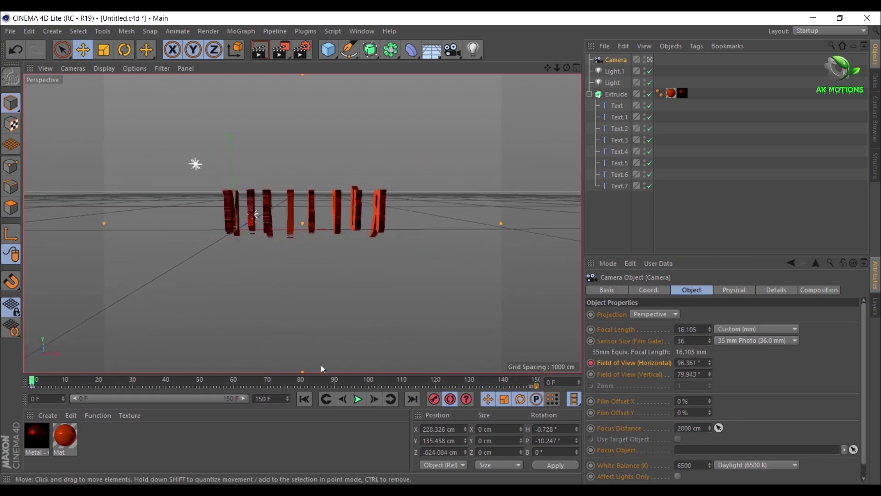
click(352, 399)
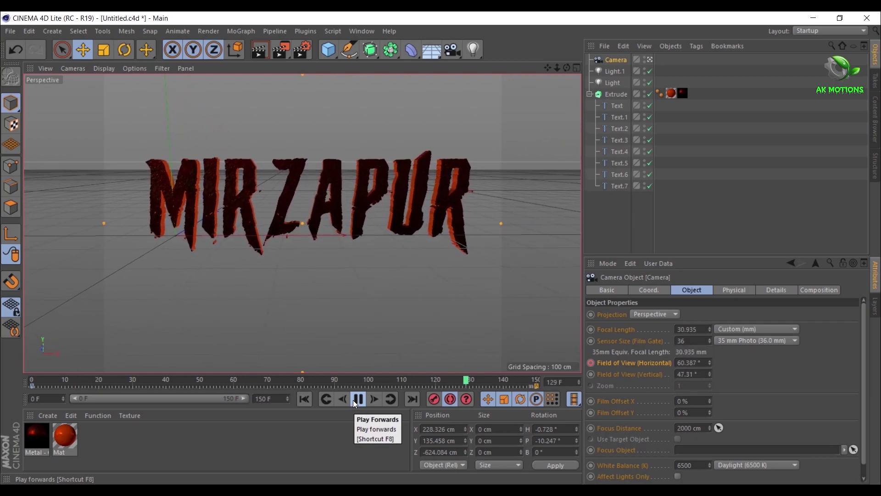
click(356, 402)
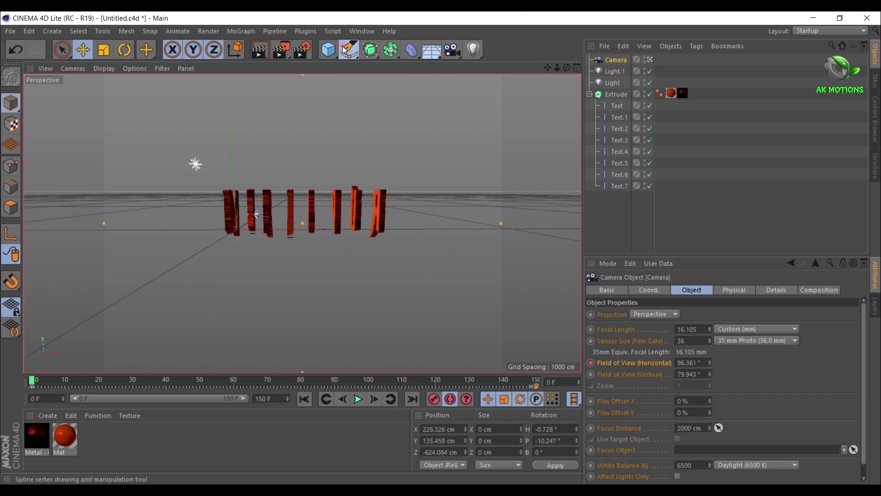
Step: Add a Text object reading 'AMAZON PRIME' in the Myanmar Text font and extrude it
drag(349, 49, 542, 90)
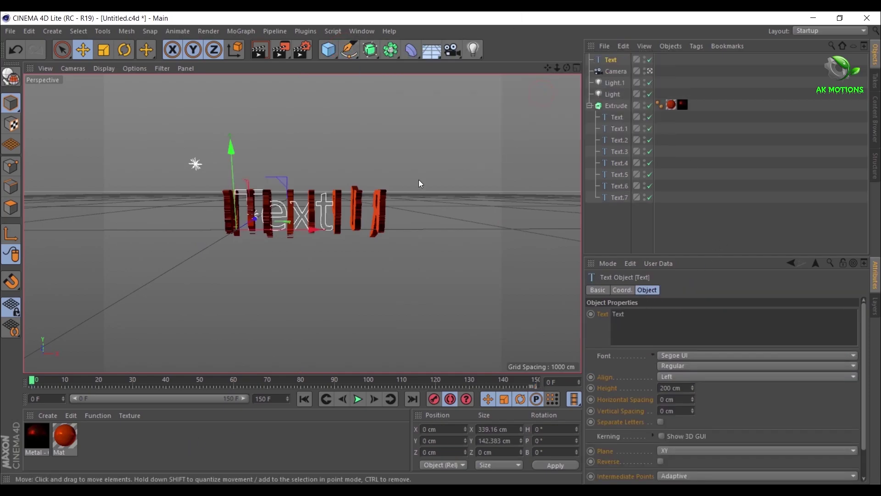
click(643, 325)
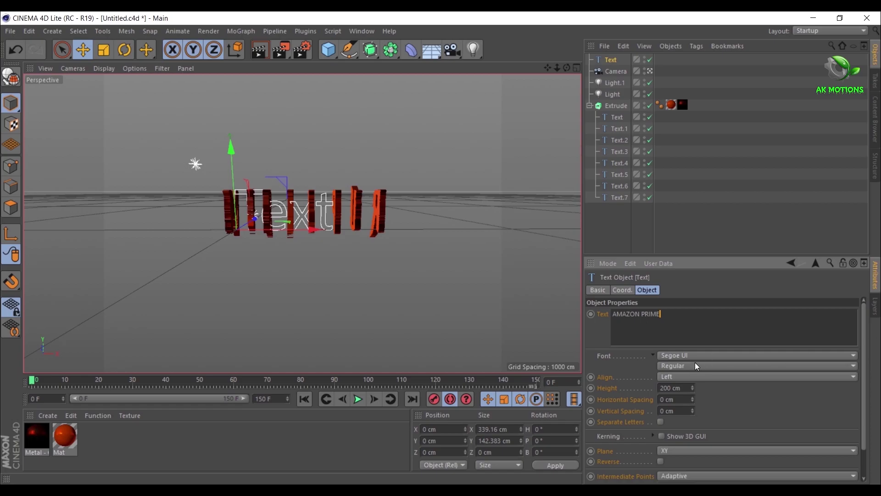
click(672, 354)
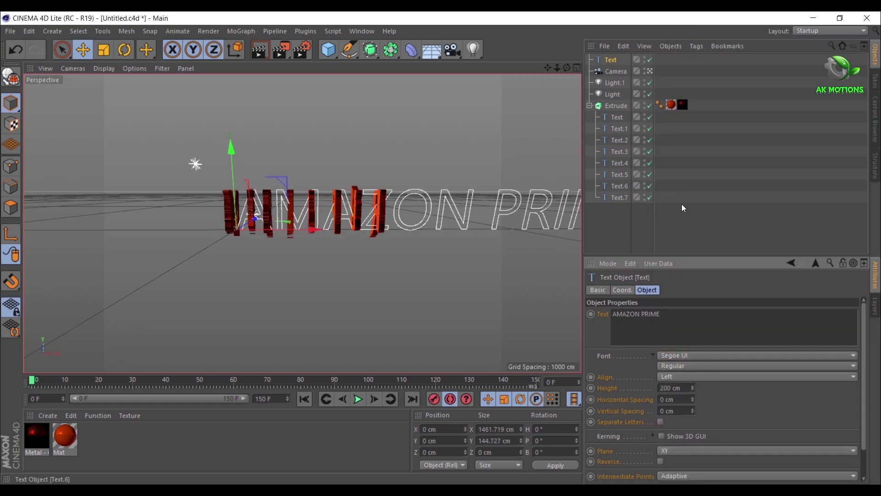
click(685, 356)
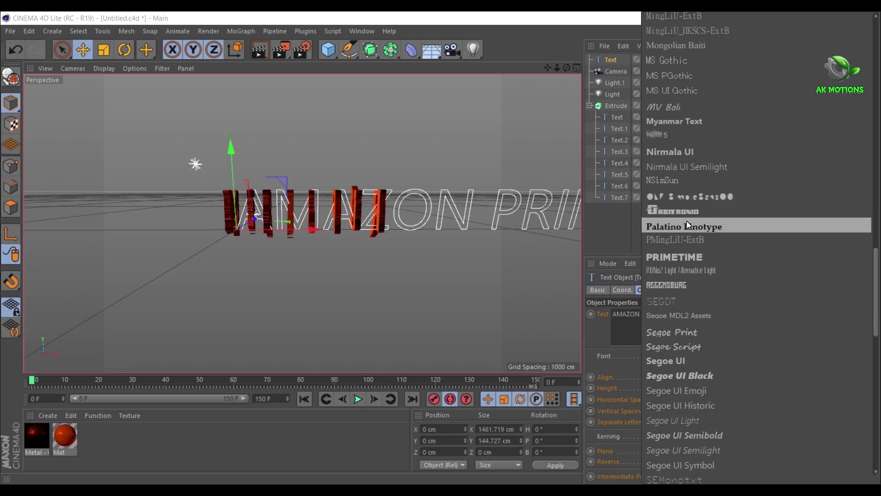
click(684, 126)
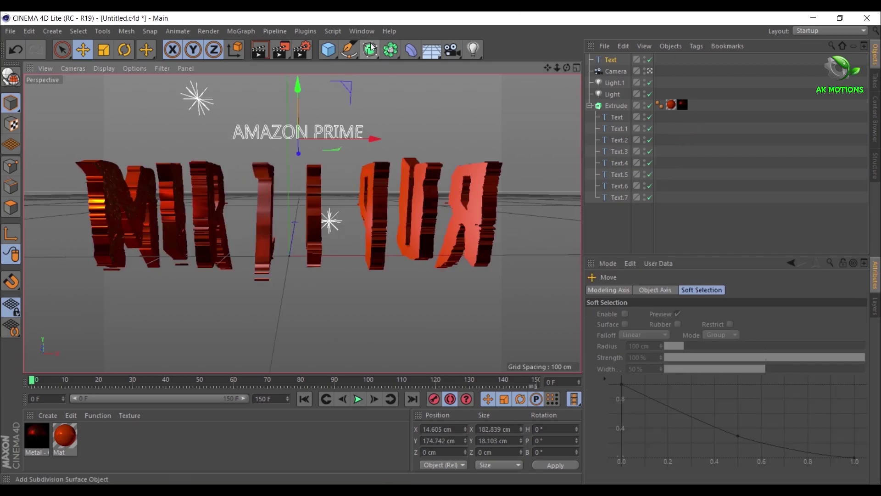
alt+click(372, 46)
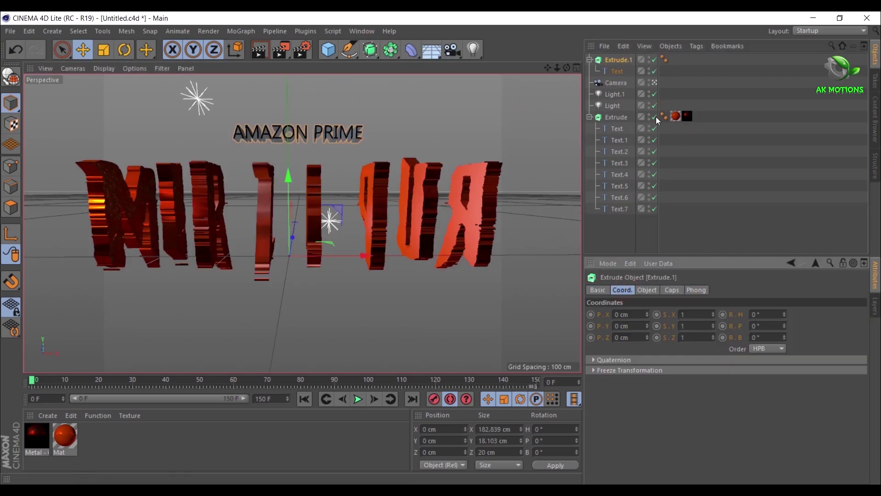
Step: Create material Mat.1 and set its colour to pure white (S 0%, V 100%)
double_click(213, 457)
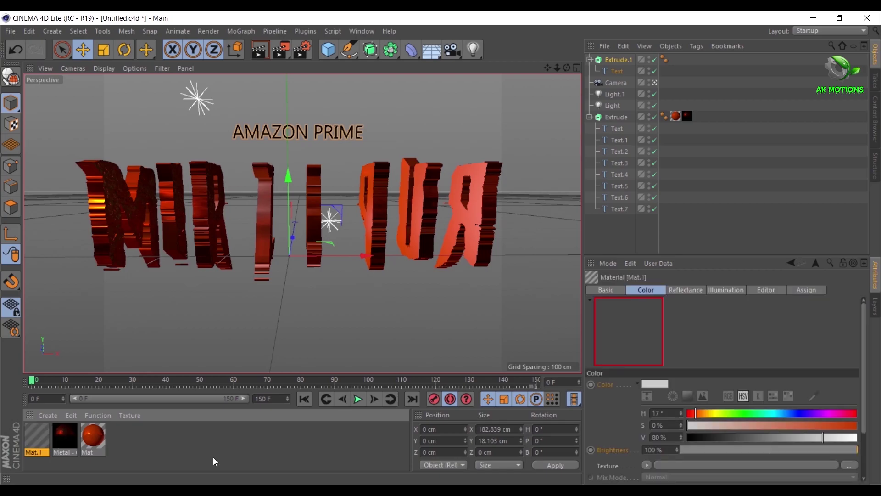
double_click(35, 434)
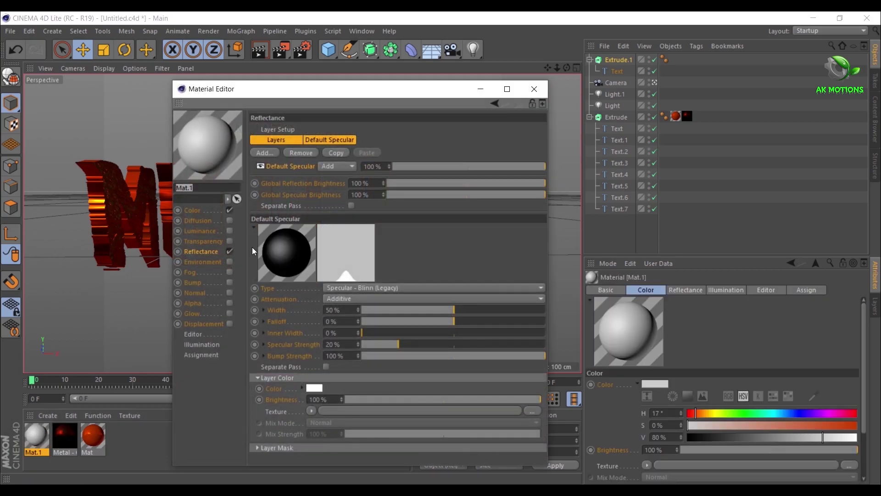
click(192, 210)
click(317, 130)
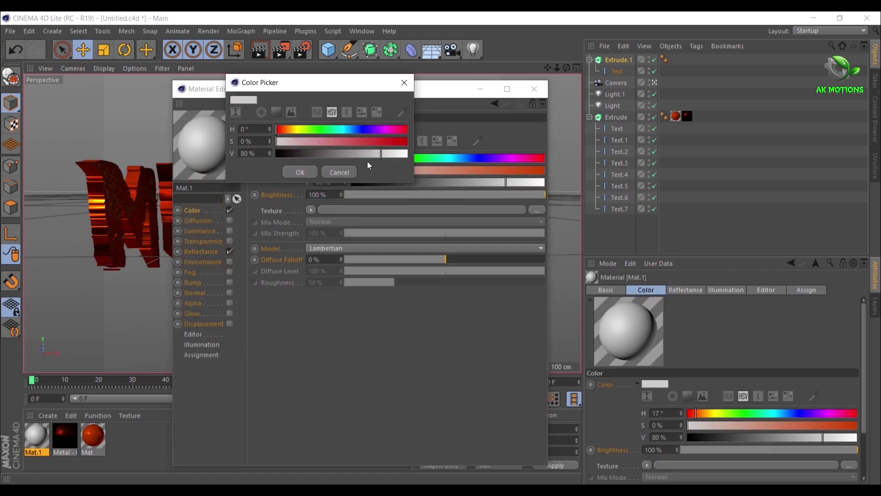
drag(381, 153, 514, 156)
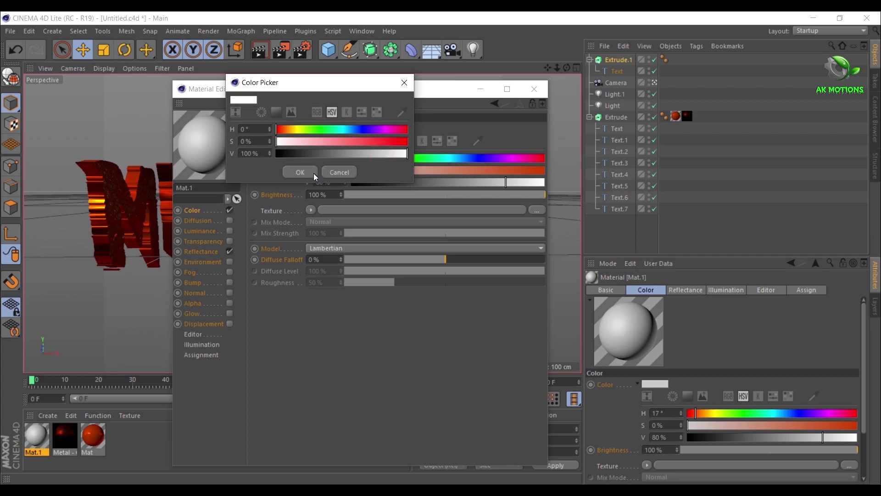
click(300, 172)
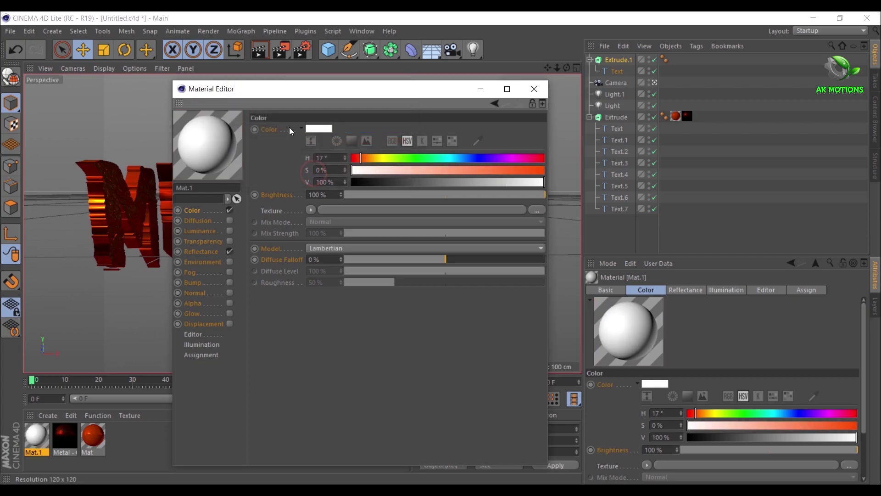
click(533, 89)
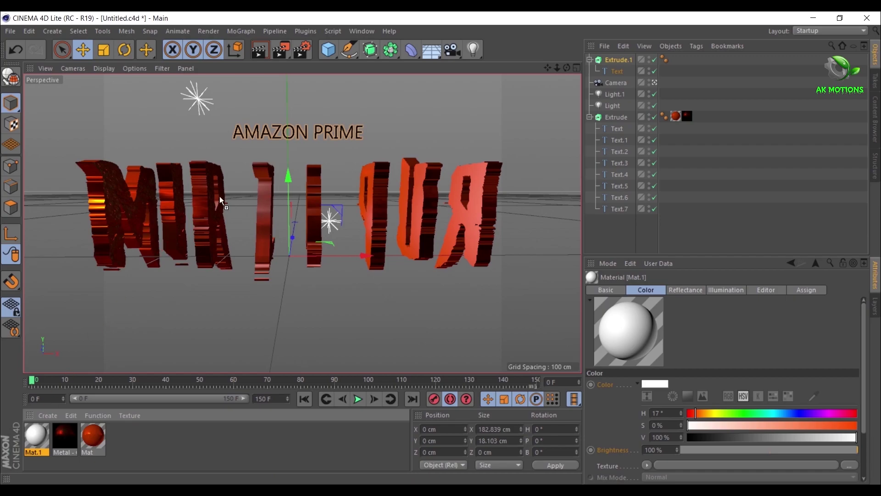
Step: Apply Mat.1 to the AMAZON PRIME extrusion and frame all the letters in view
drag(290, 141, 294, 134)
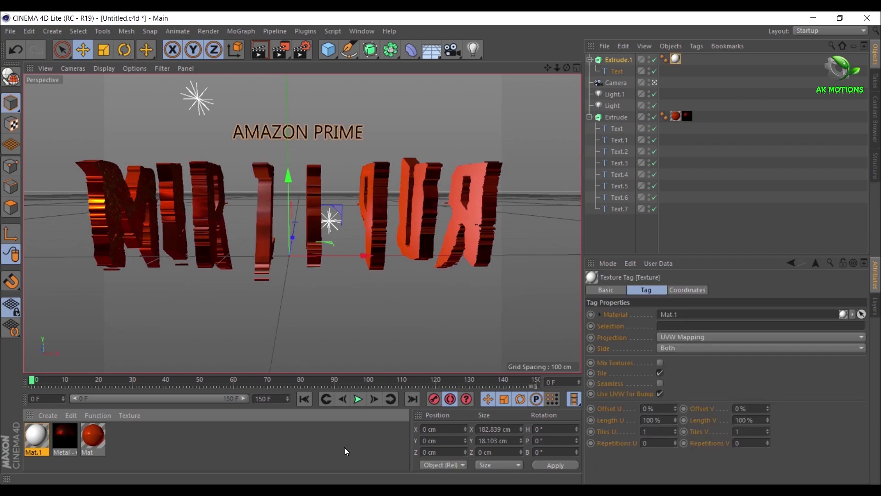
key(h)
key(t)
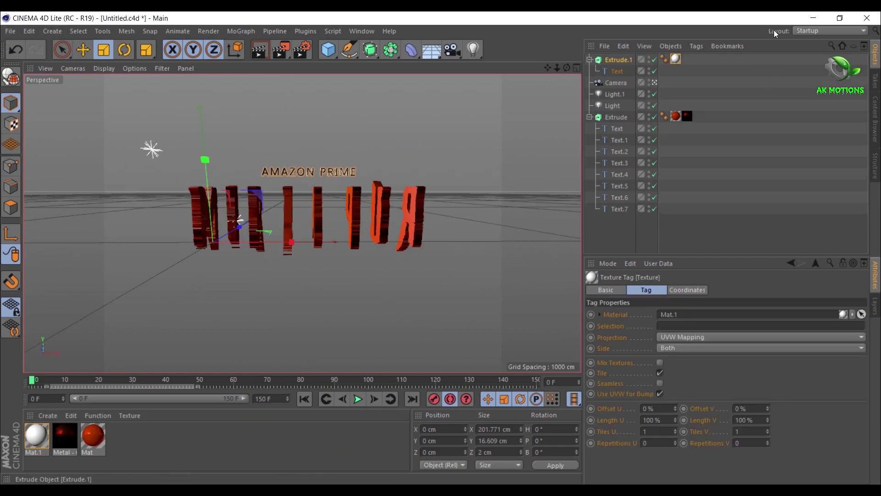
Step: Save the Cinema 4D scene and switch back to After Effects
click(813, 18)
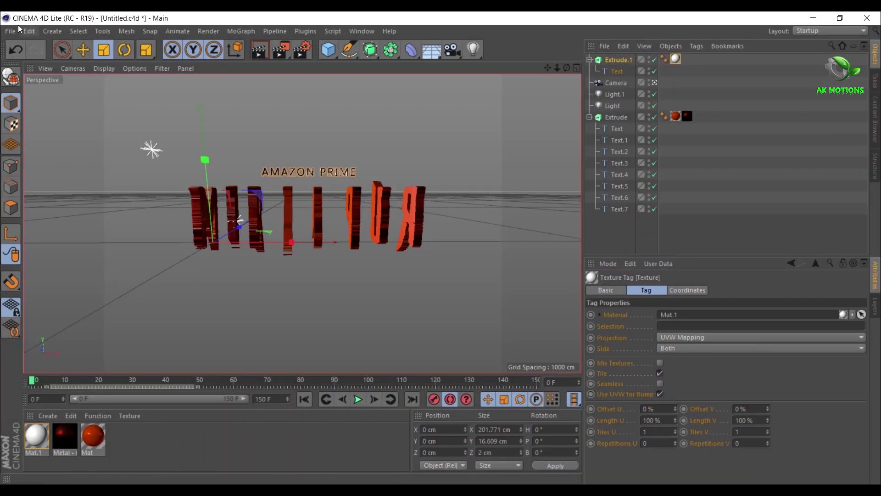
click(12, 33)
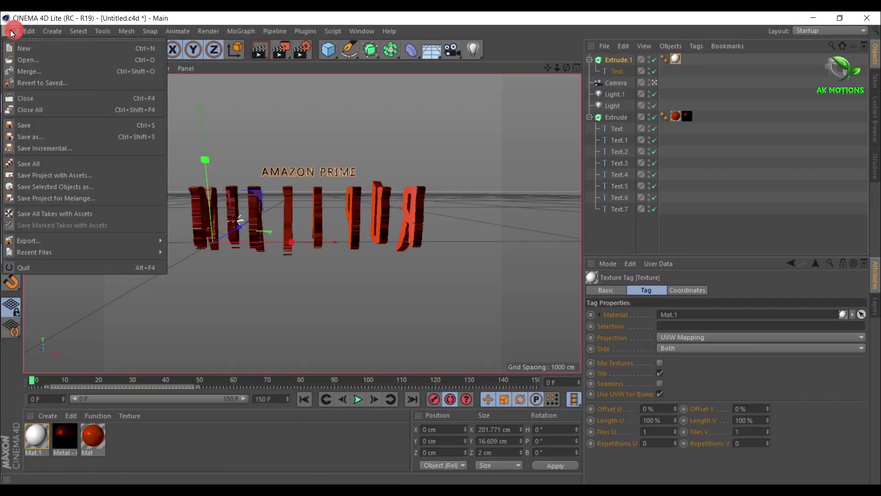
click(25, 125)
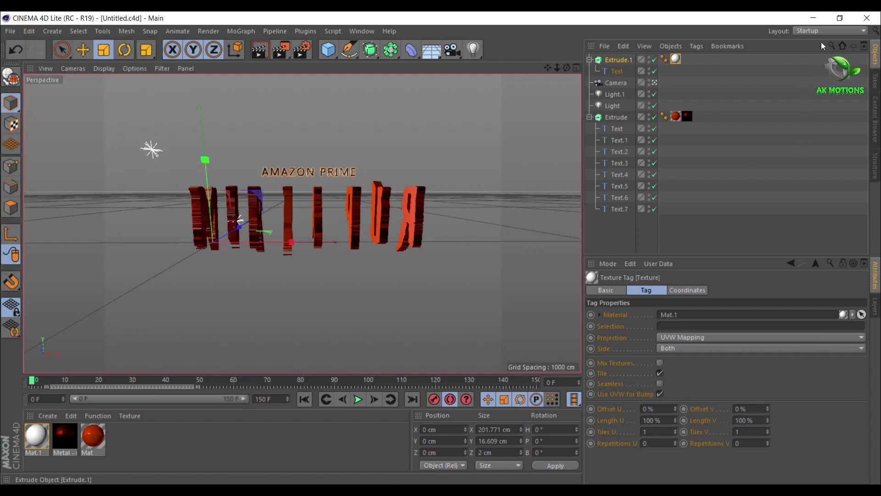
key(alt+Tab)
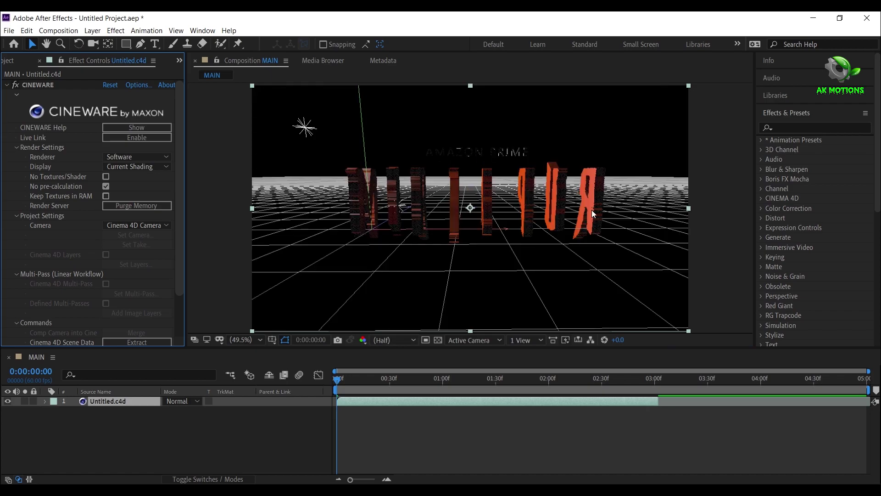
Step: Set the Cineware layer's renderer to Standard (Final), then return to Cinema 4D
click(133, 156)
click(125, 168)
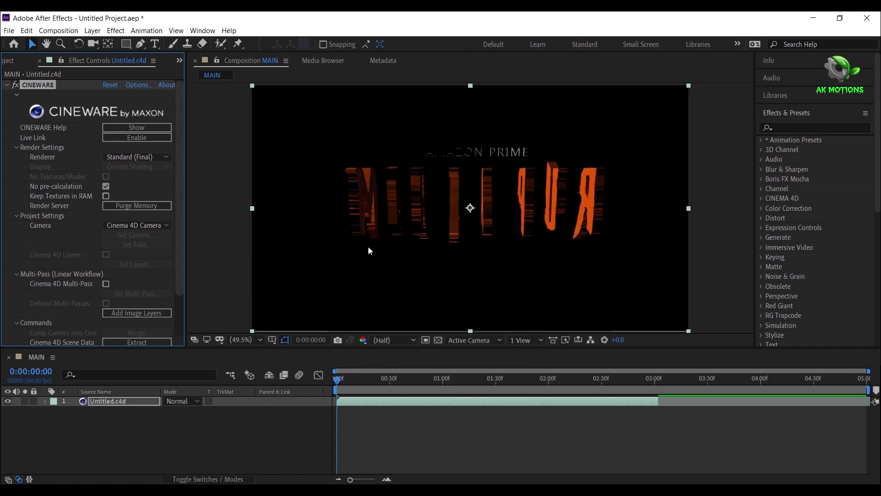
key(alt+Tab)
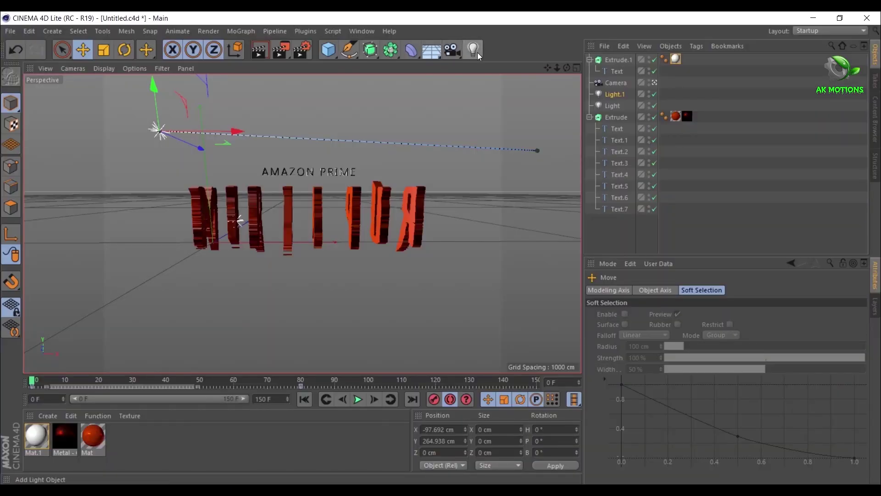
Step: Keyframe the new light moving from left of the title at frame 0 to the right by frame 80
drag(374, 240, 128, 241)
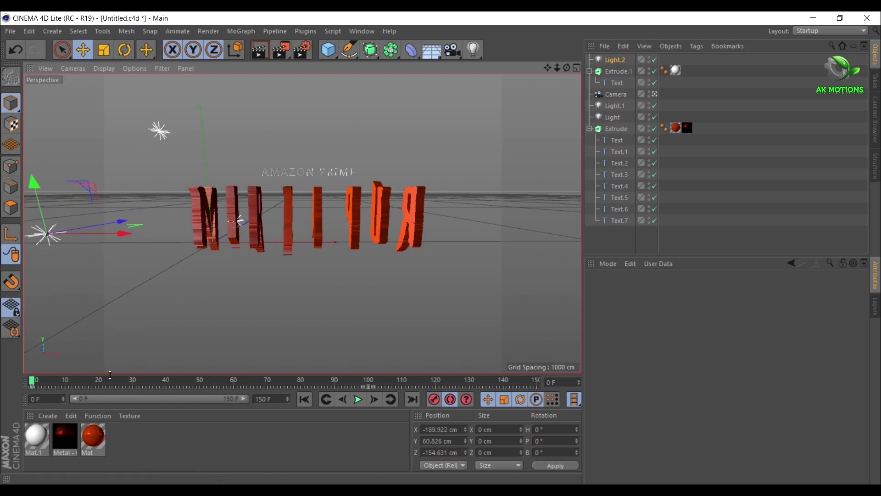
drag(34, 383, 302, 386)
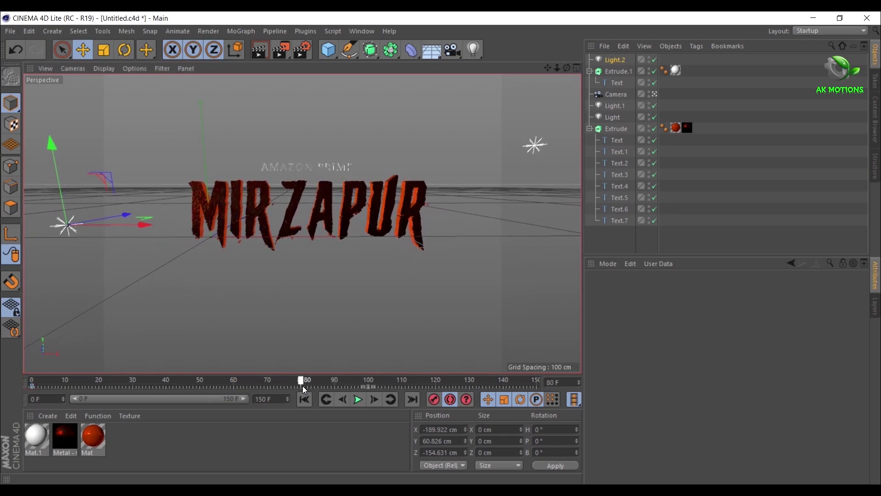
drag(147, 231, 604, 344)
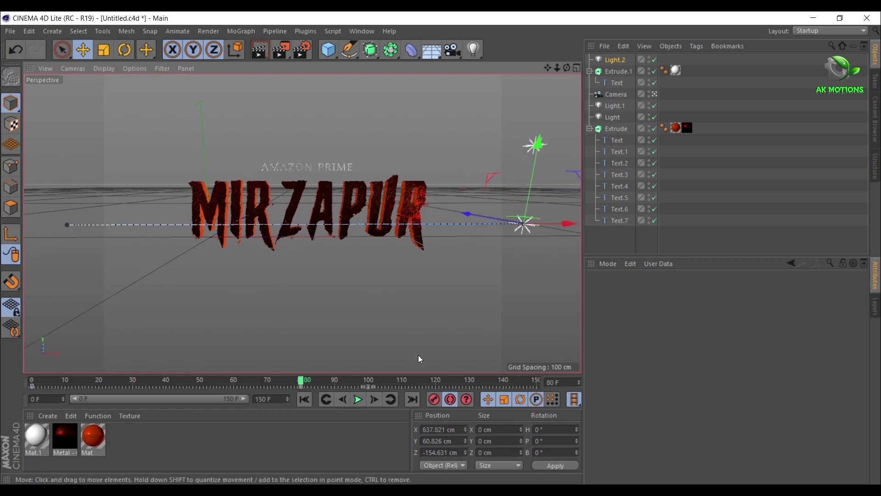
click(433, 399)
click(354, 384)
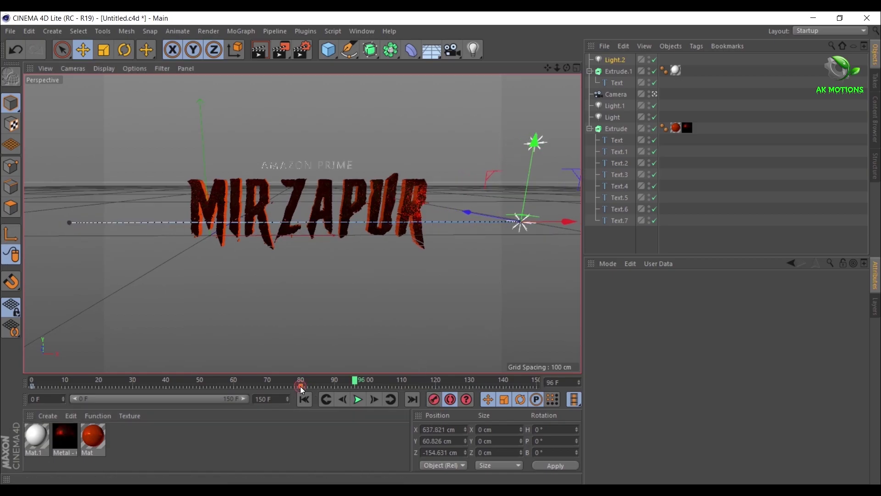
click(536, 386)
Step: Scrub through the light sweep and adjust the view to frame the title
drag(567, 68, 570, 70)
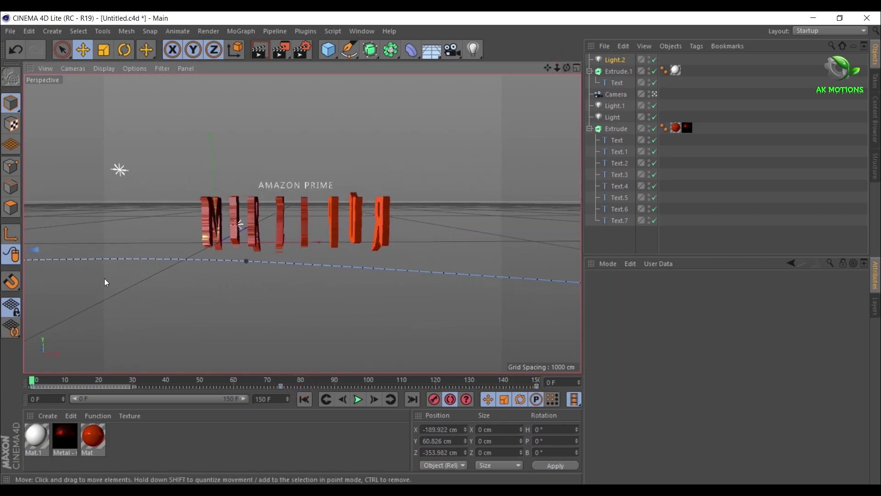
drag(31, 384, 537, 385)
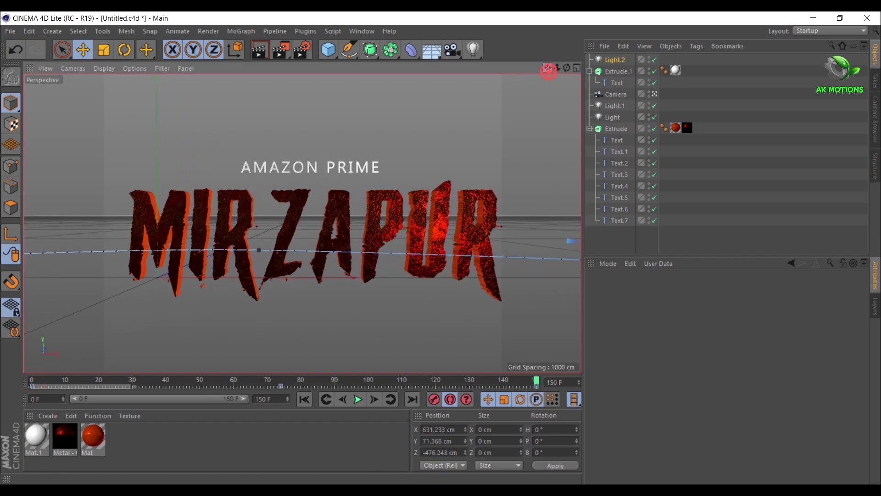
drag(548, 67, 289, 222)
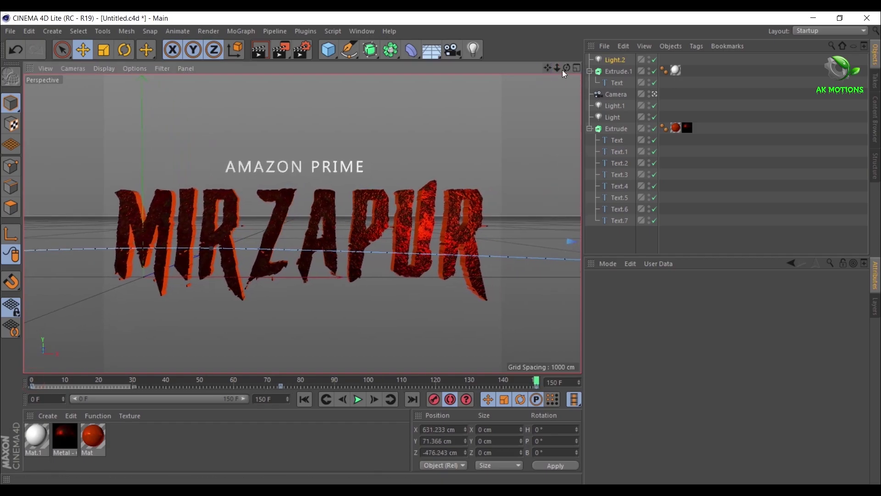
drag(567, 68, 303, 224)
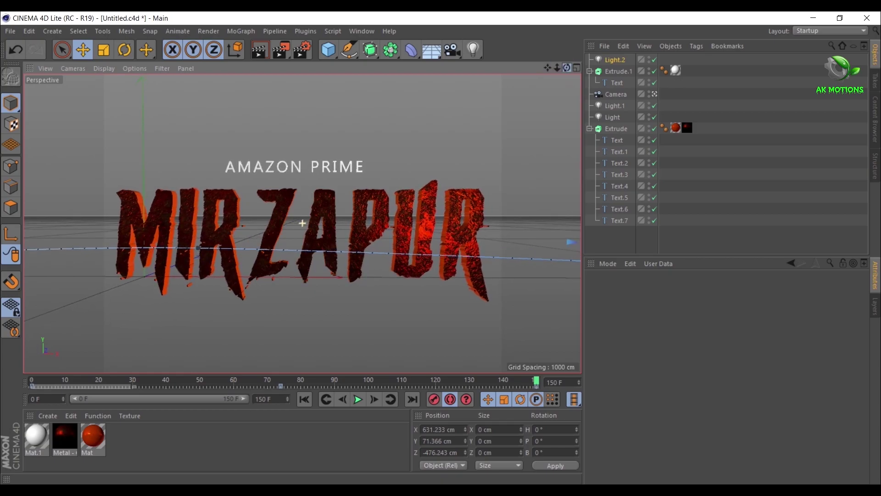
Step: Save the Cinema 4D scene and switch to After Effects
click(10, 31)
click(38, 128)
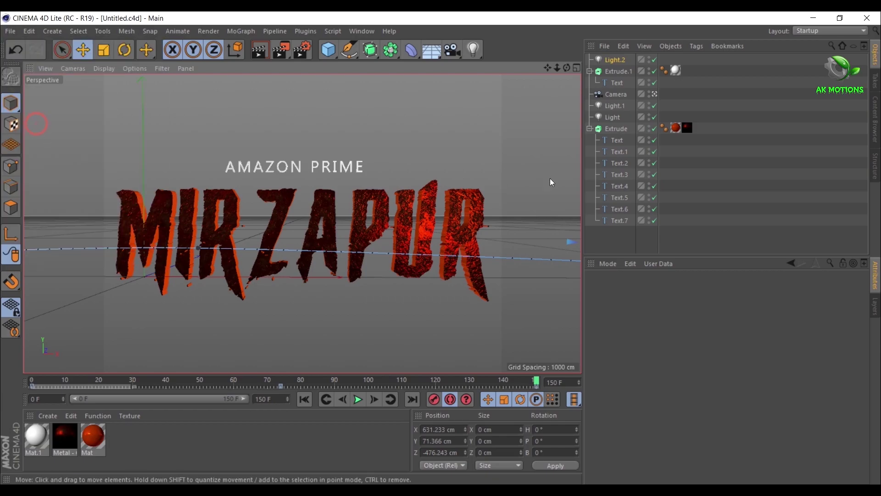
key(alt+Tab)
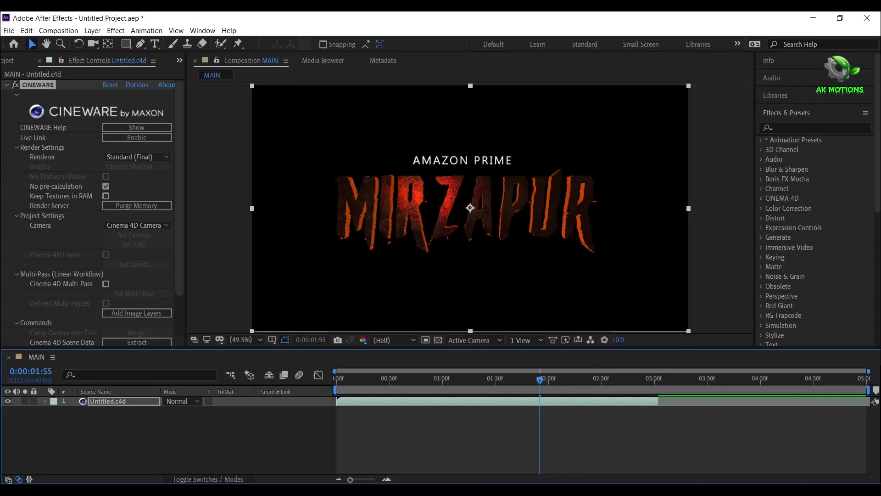
Step: Add a black 1920×1080 solid named BG to the MAIN composition
right_click(265, 443)
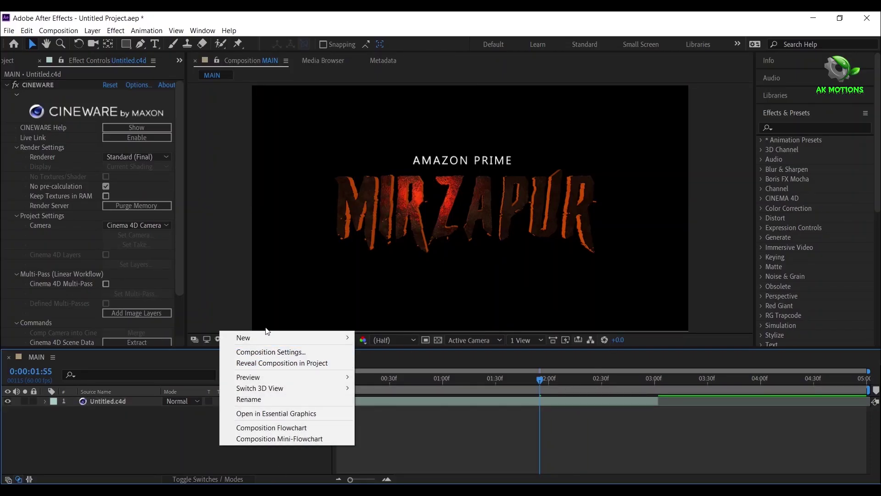
mouse_move(262, 338)
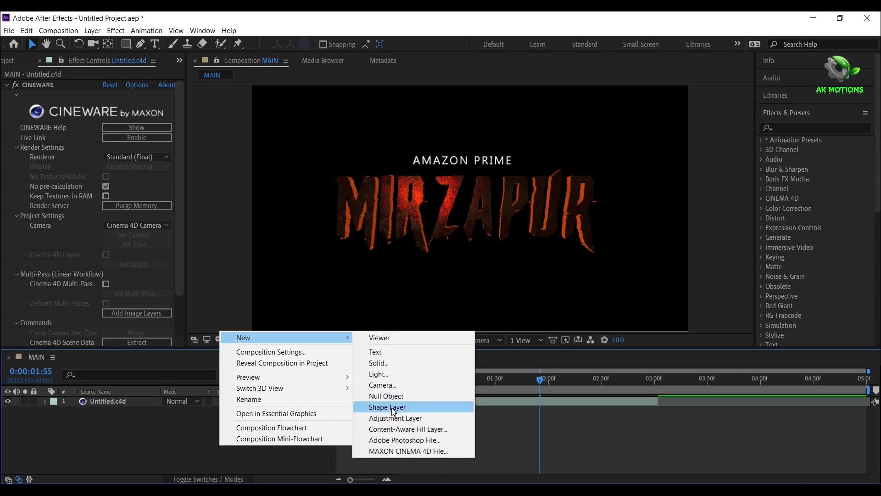
click(397, 363)
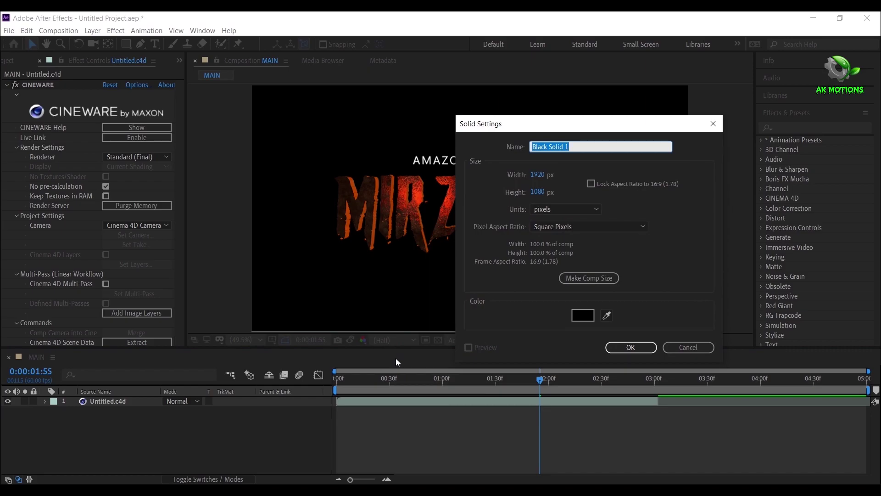
text(BG)
click(627, 350)
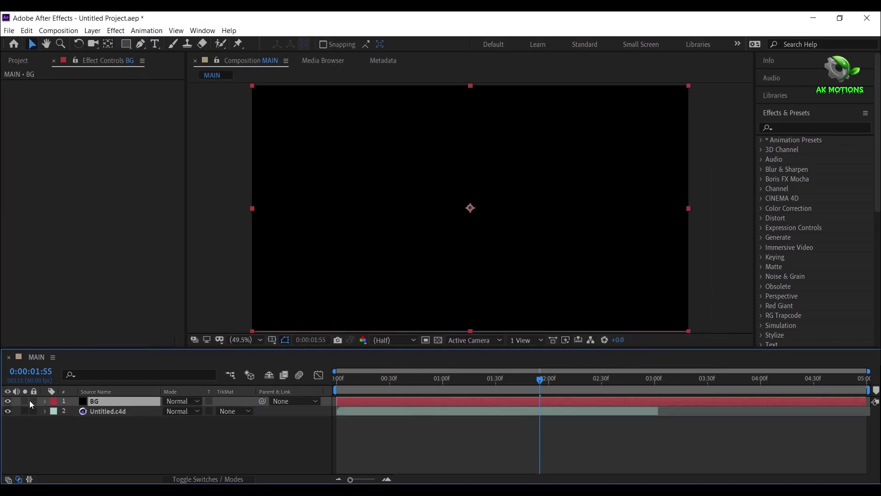
Step: Move BG beneath the 3D title layer and apply Gradient Ramp to it
drag(93, 402, 93, 427)
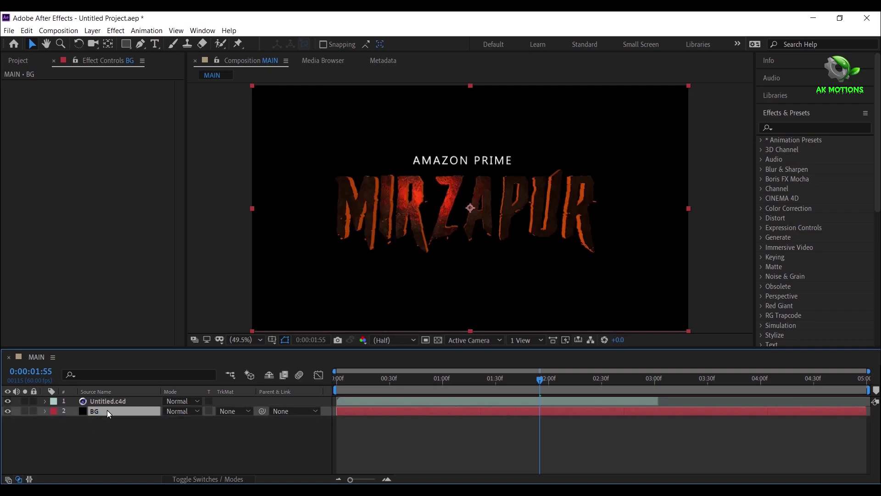
click(790, 128)
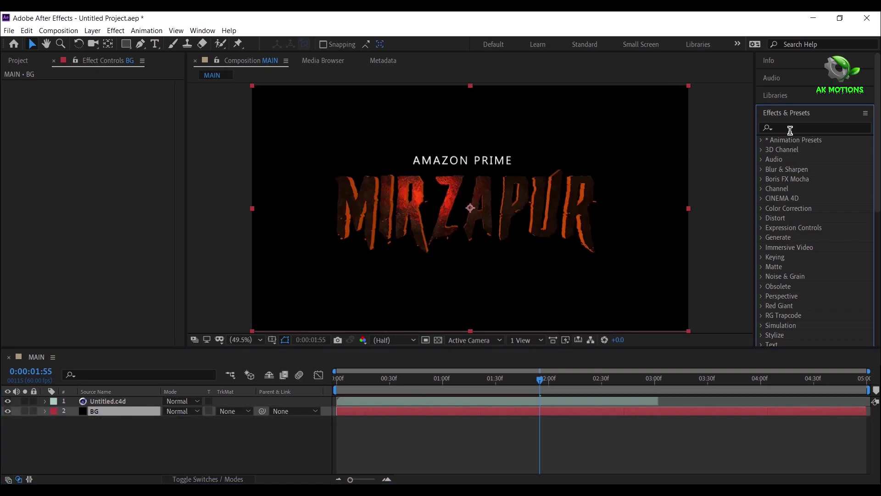
click(787, 129)
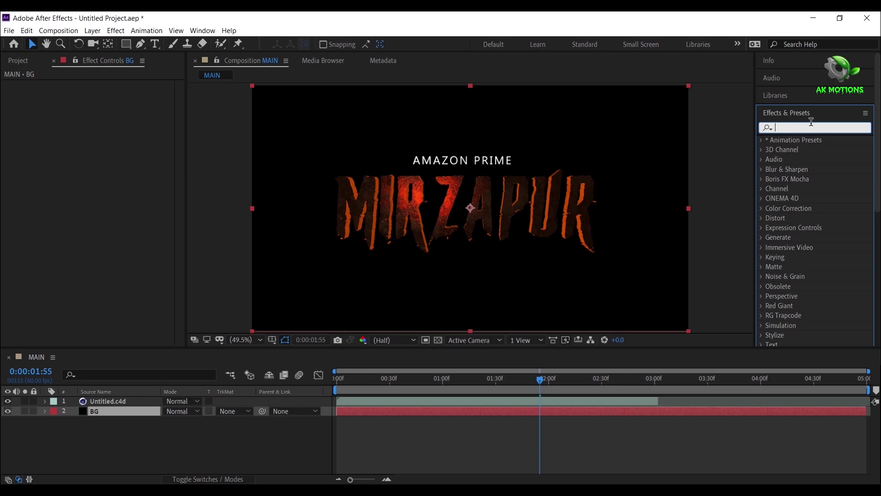
text(gradien)
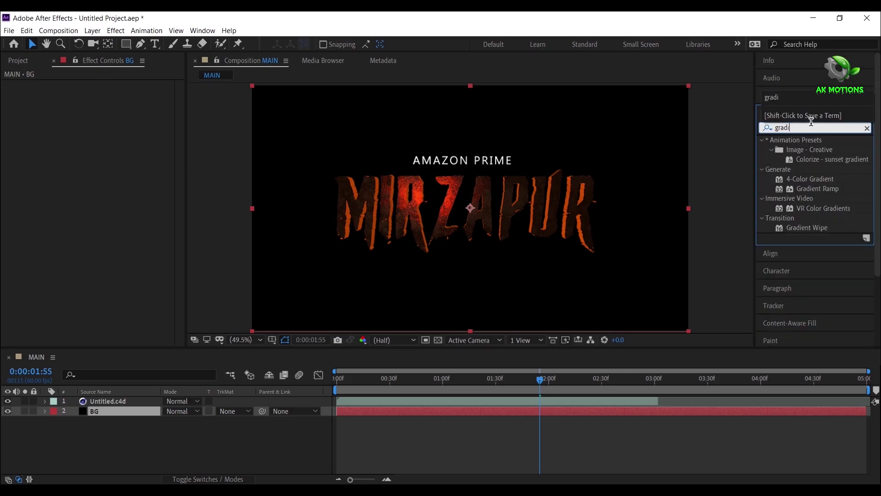
double_click(806, 186)
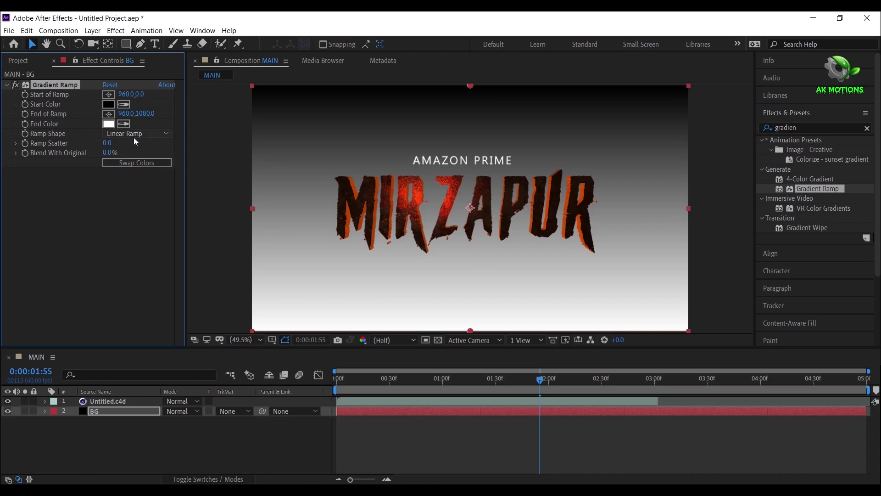
Step: Make the gradient radial, centre its start point, and raise Ramp Scatter to 210.8
click(134, 137)
click(137, 156)
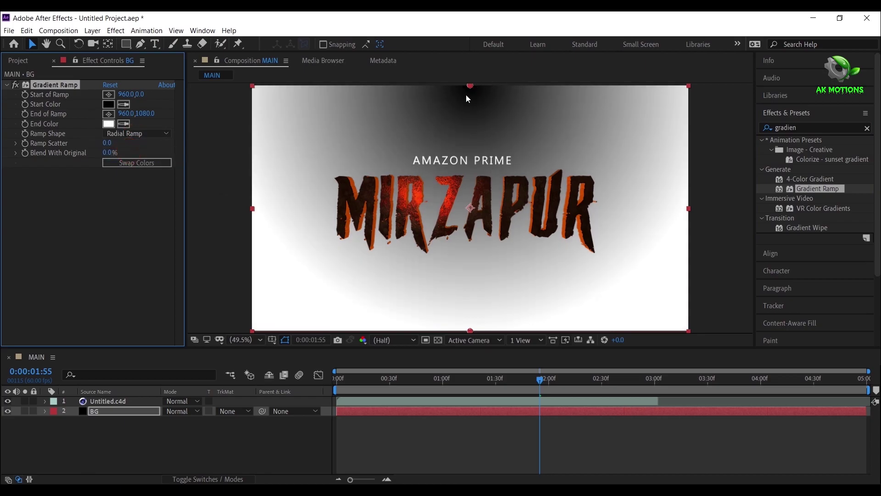
drag(469, 87, 476, 209)
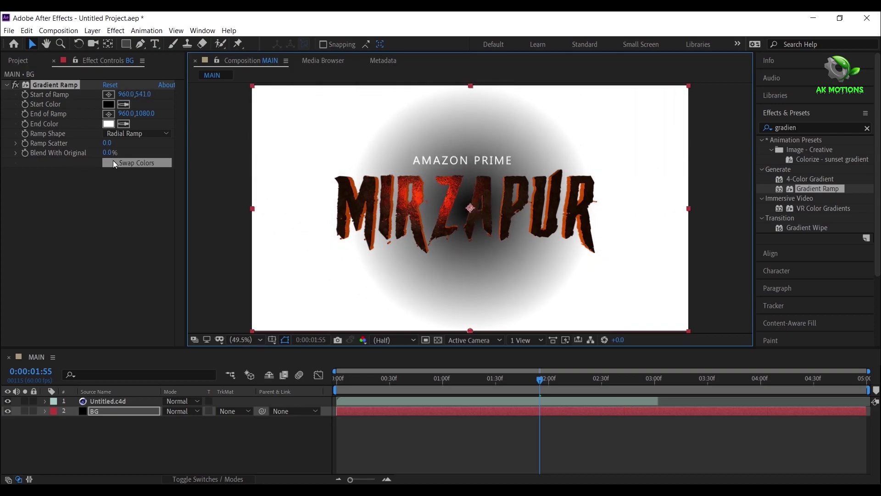
drag(107, 143, 132, 161)
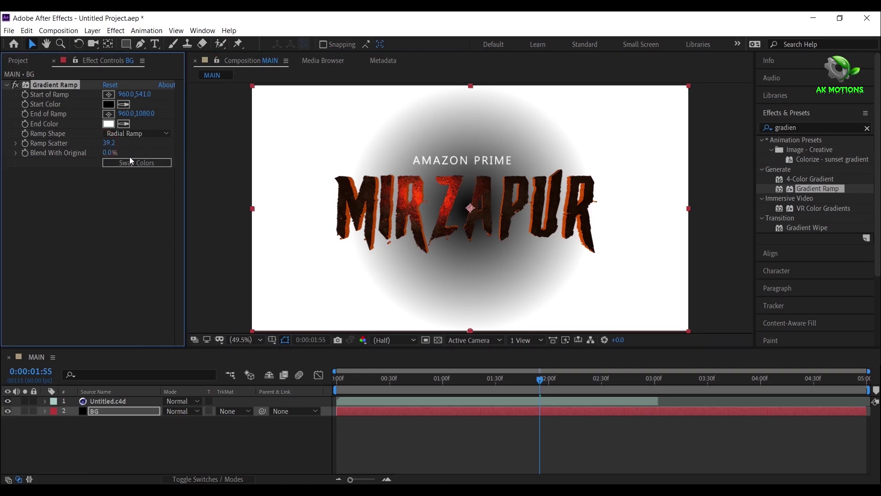
Step: Set the gradient's end colour to black and its start colour to hex 100000
click(109, 124)
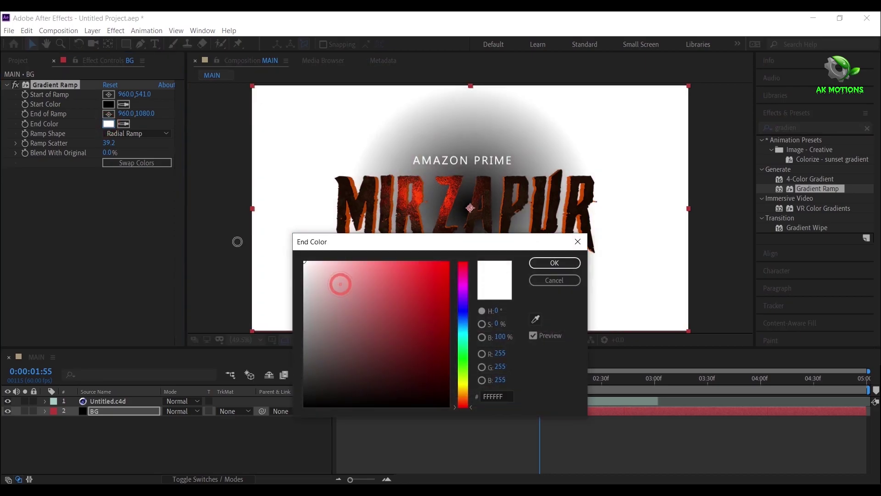
click(349, 404)
click(555, 262)
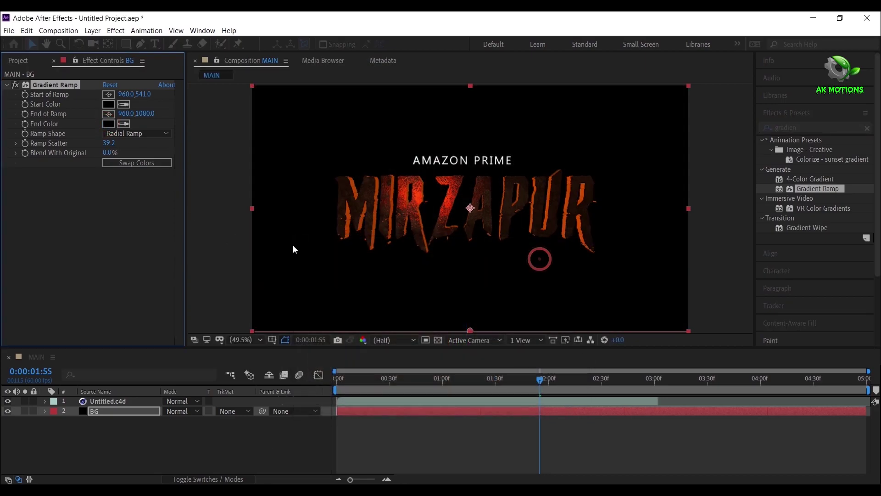
click(109, 104)
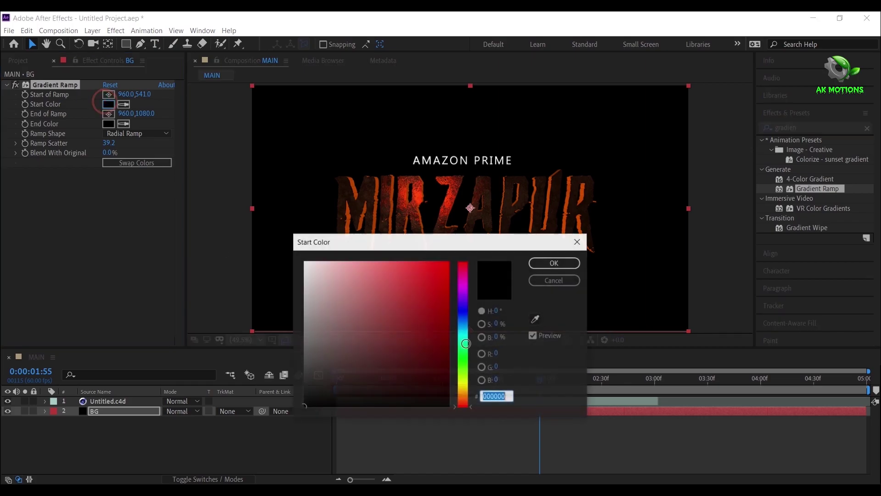
click(461, 284)
drag(462, 286, 462, 261)
click(449, 398)
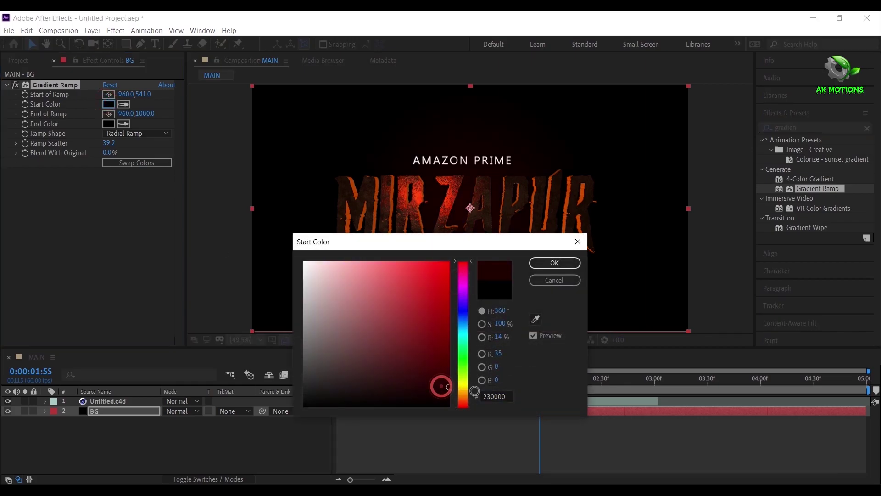
double_click(494, 397)
text(100000)
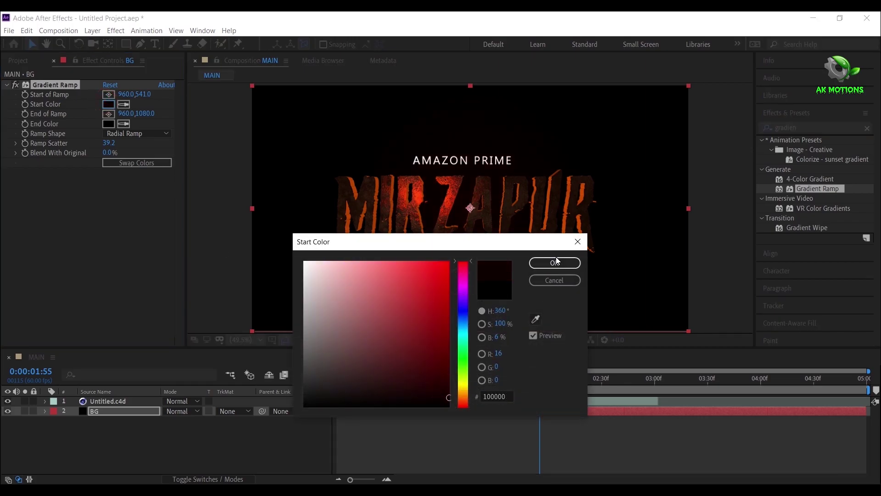
click(556, 267)
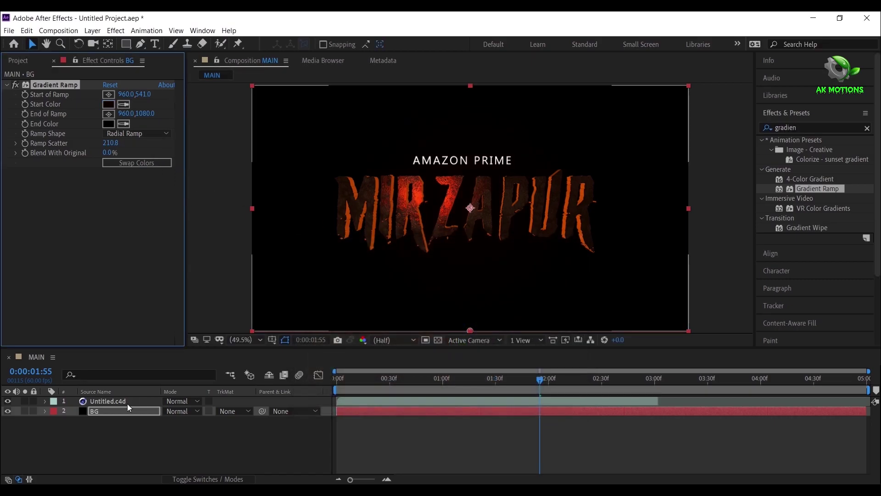
Step: Keyframe the title layer's opacity at 20% on the first frame
click(128, 404)
key(t)
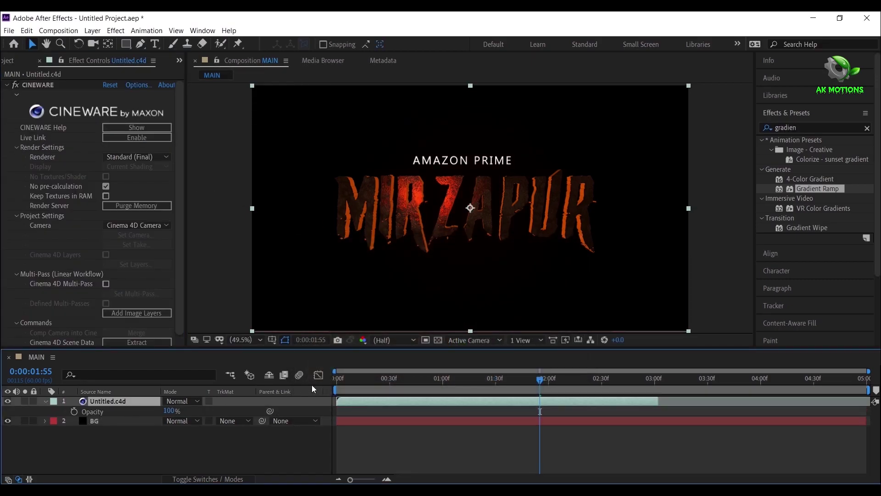
drag(343, 382, 222, 389)
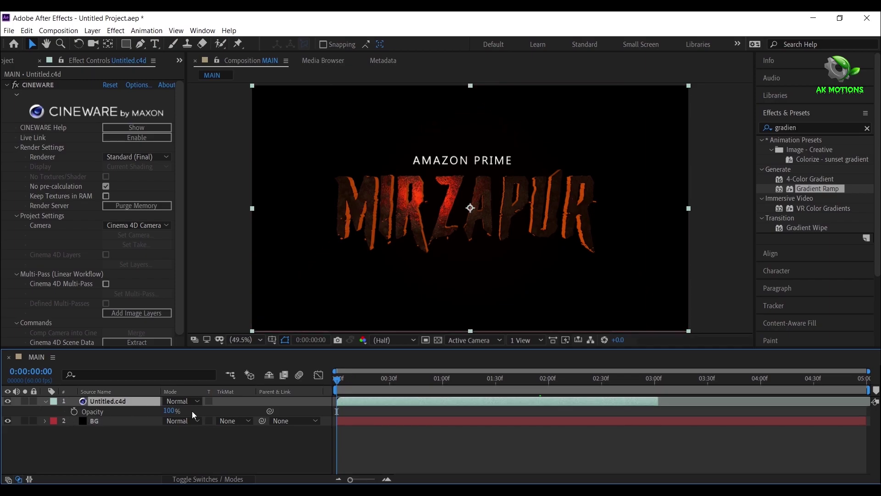
click(74, 411)
click(171, 410)
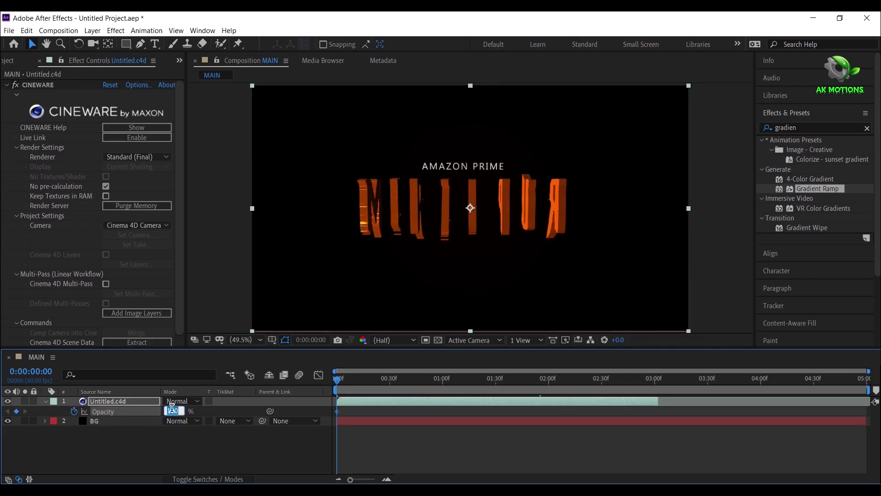
text(20)
key(Return)
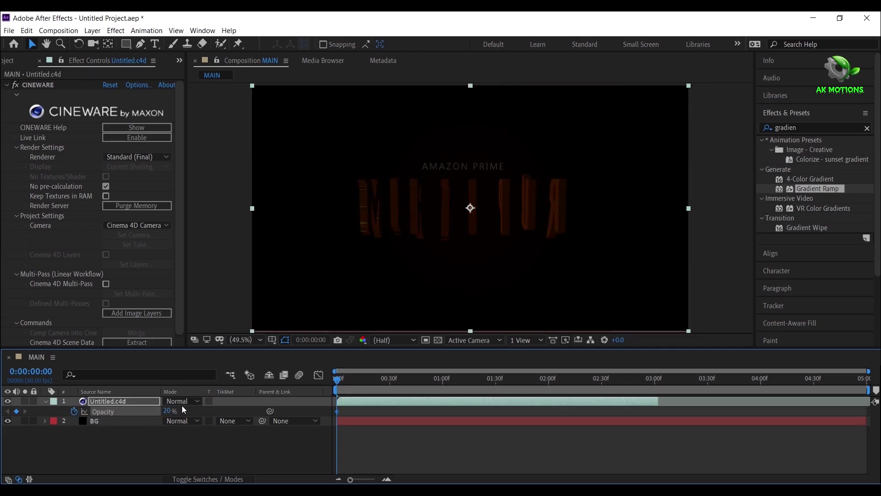
Step: Add a 100% opacity keyframe at frame 11 for the title layer
click(348, 386)
click(356, 380)
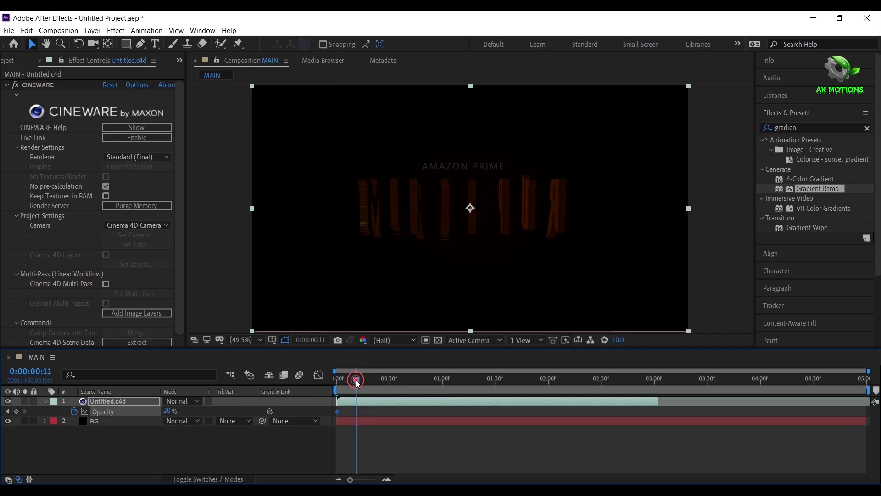
click(169, 411)
text(1)
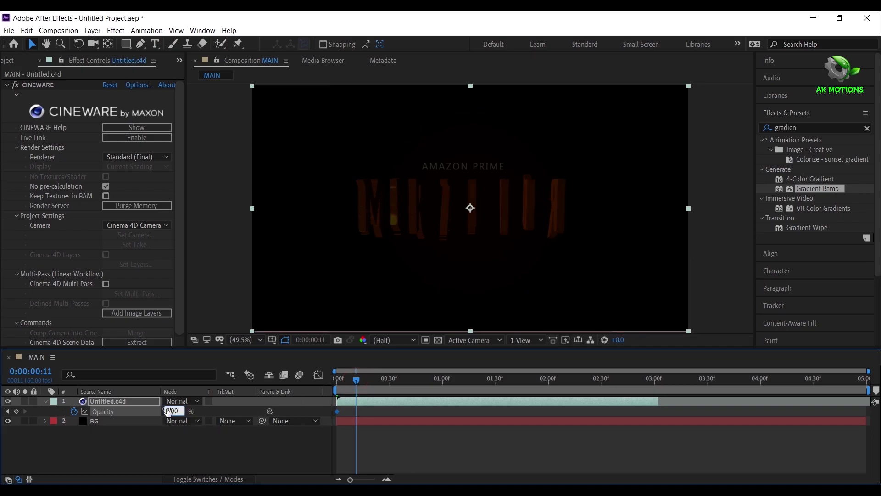
text(00)
key(Return)
click(45, 400)
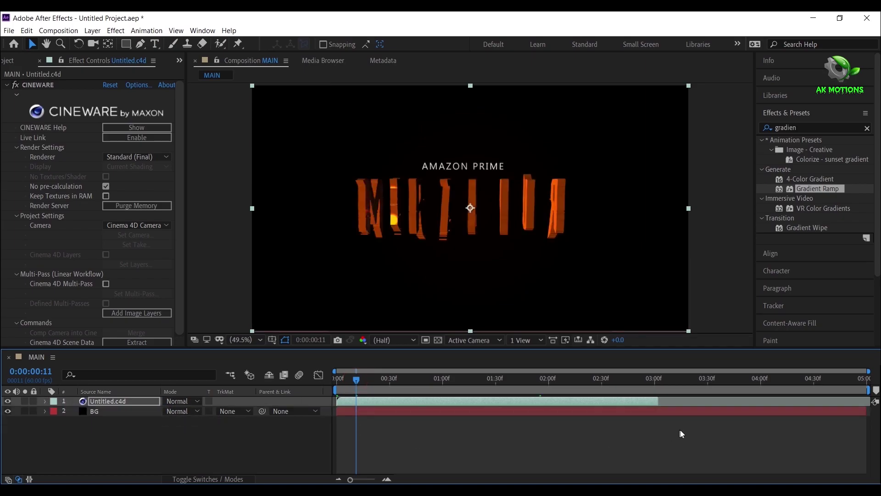
Step: Extend the title layer to the comp's end and import particles.mov into the project
drag(824, 401, 869, 401)
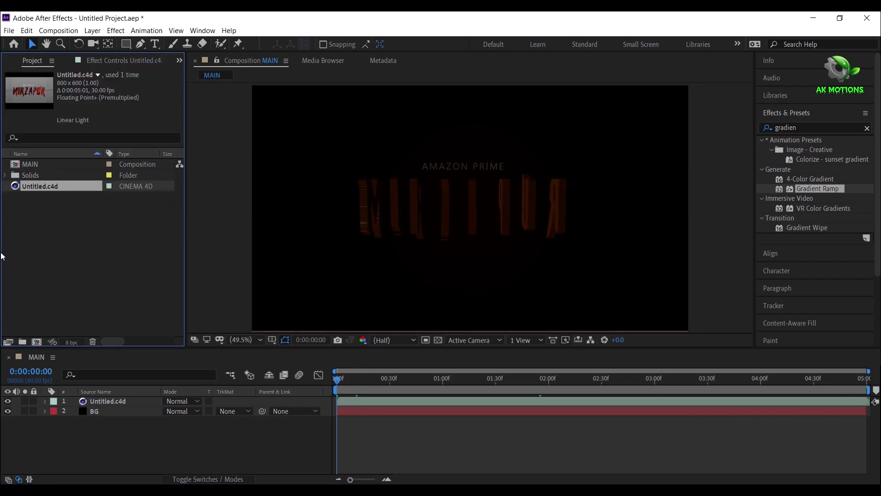
double_click(77, 265)
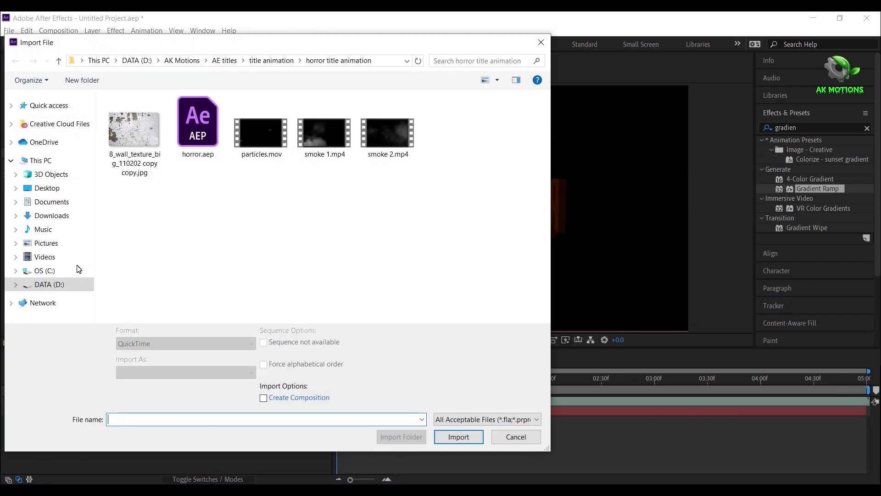
click(260, 136)
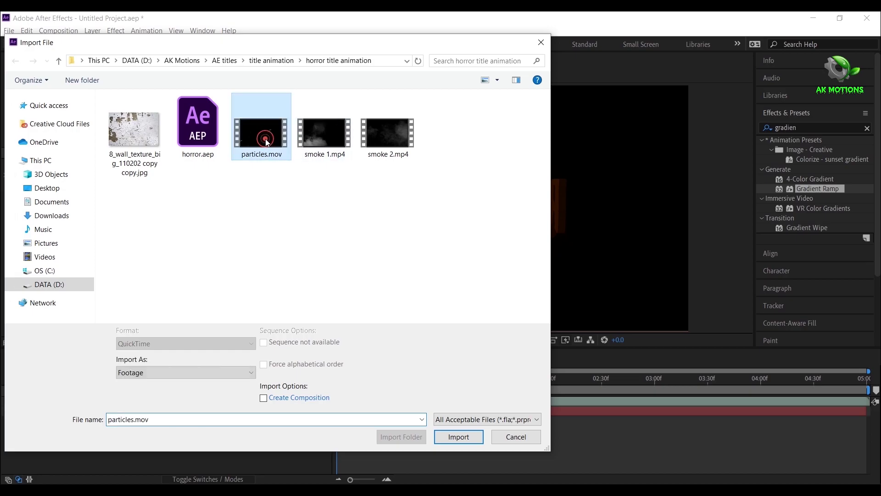
click(459, 437)
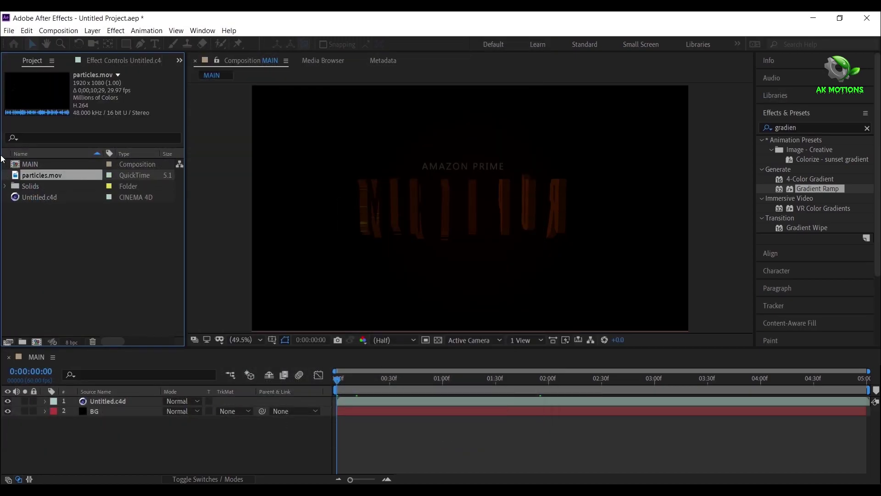
Step: Add particles.mov to MAIN in Screen blend mode, placed just above BG
drag(61, 172, 121, 443)
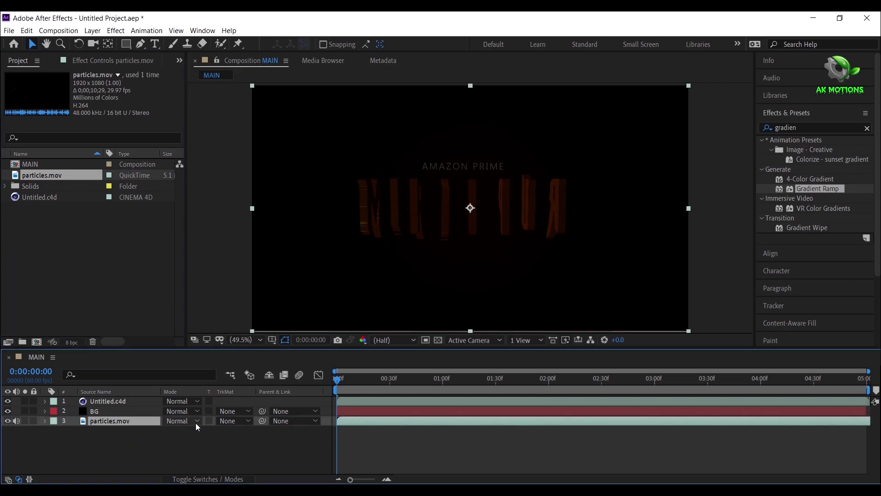
click(196, 421)
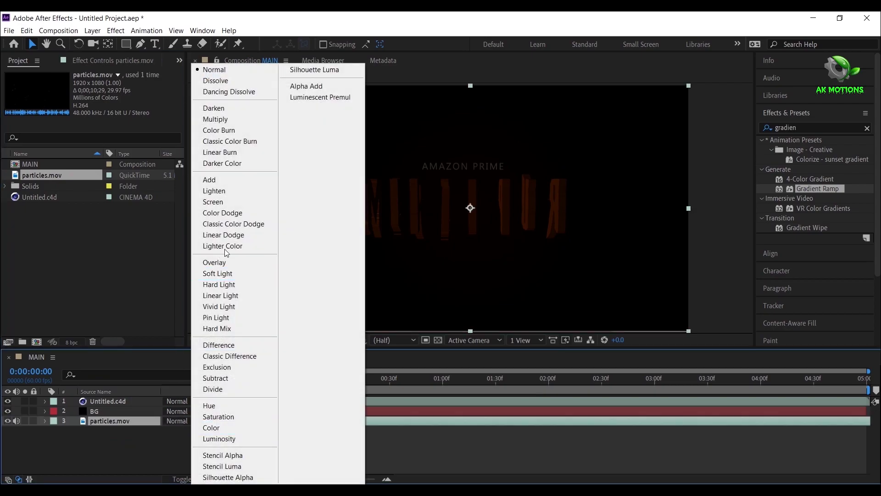
click(248, 207)
drag(375, 378, 548, 378)
drag(132, 420, 132, 412)
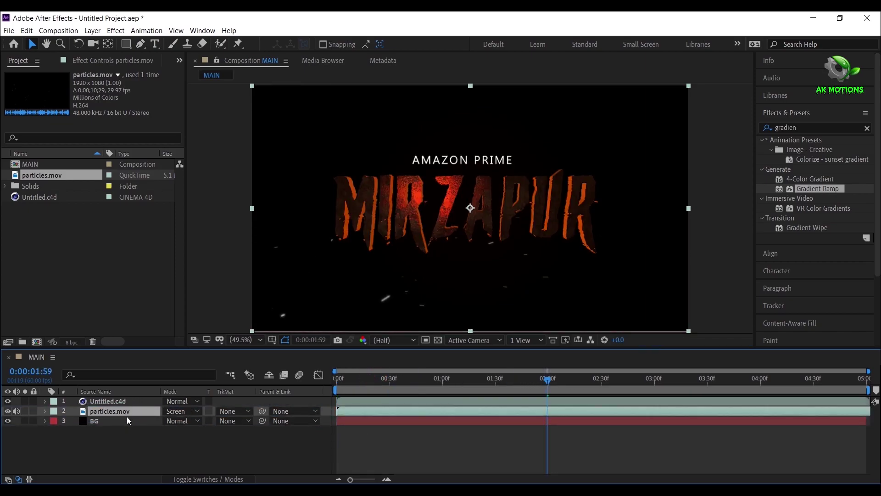
Step: Pre-compose all three layers into FINAL, moving all attributes into the new composition
key(End)
key(ctrl+a)
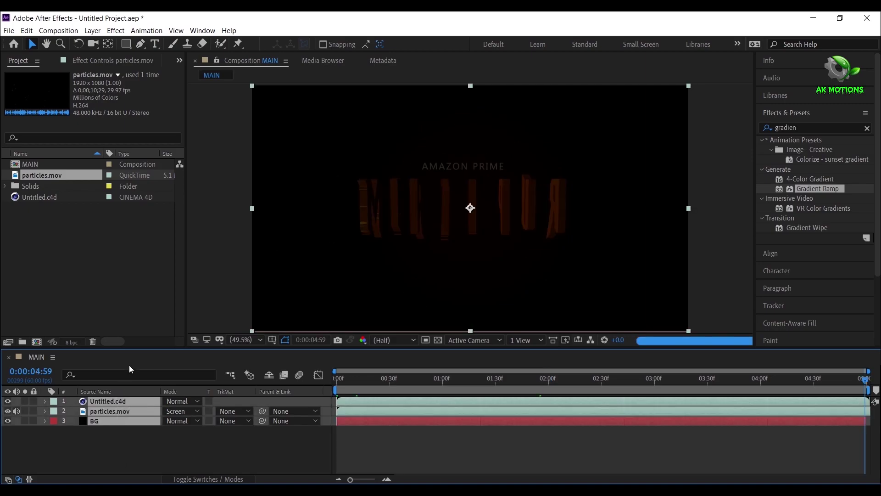
key(ctrl+shift+c)
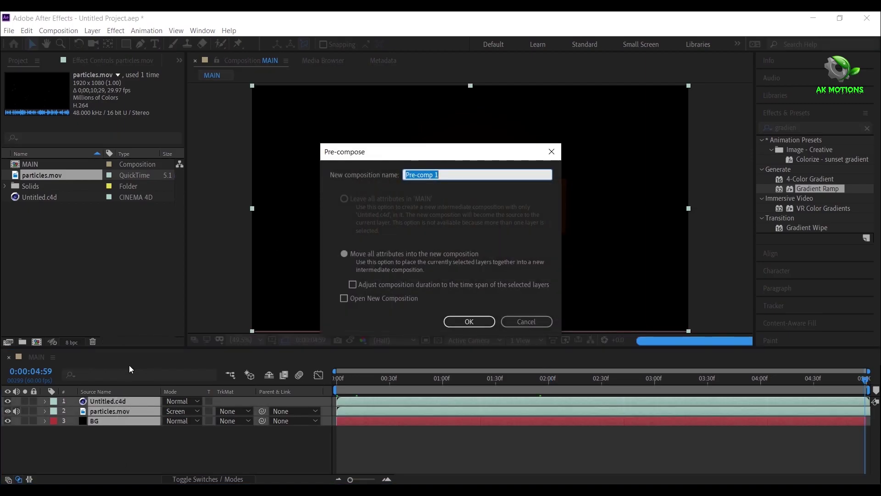
text(FINAL)
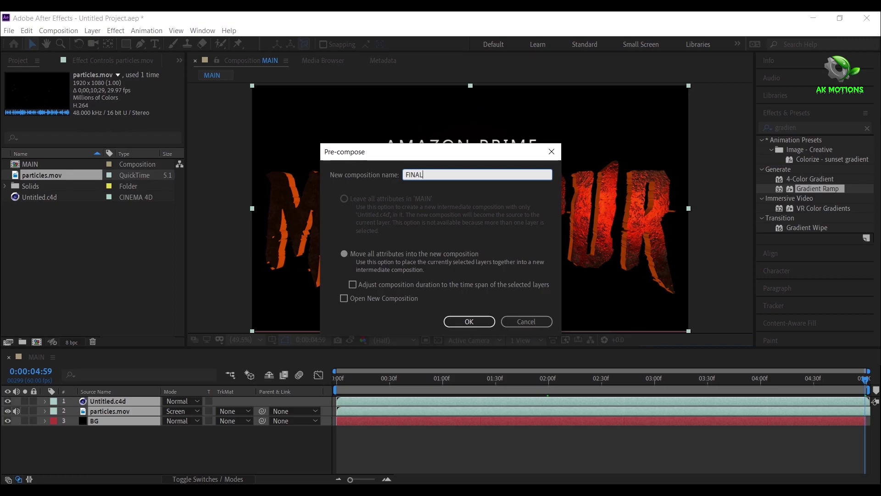
click(344, 254)
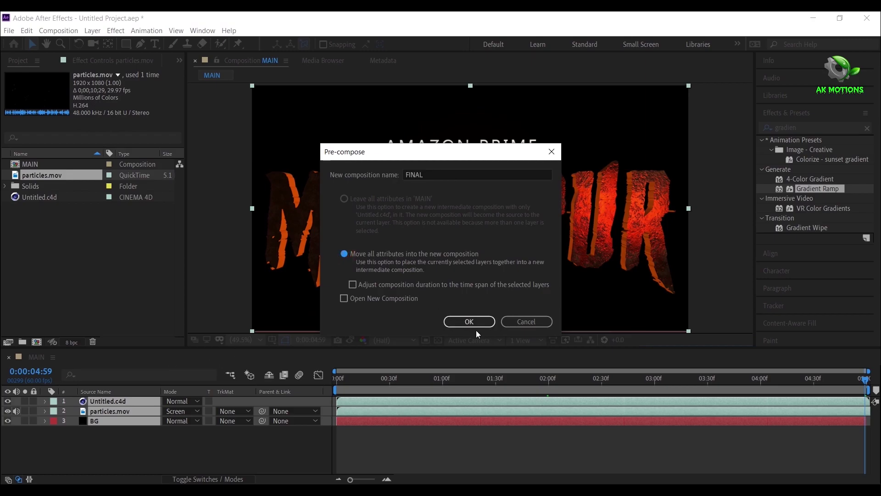
click(472, 323)
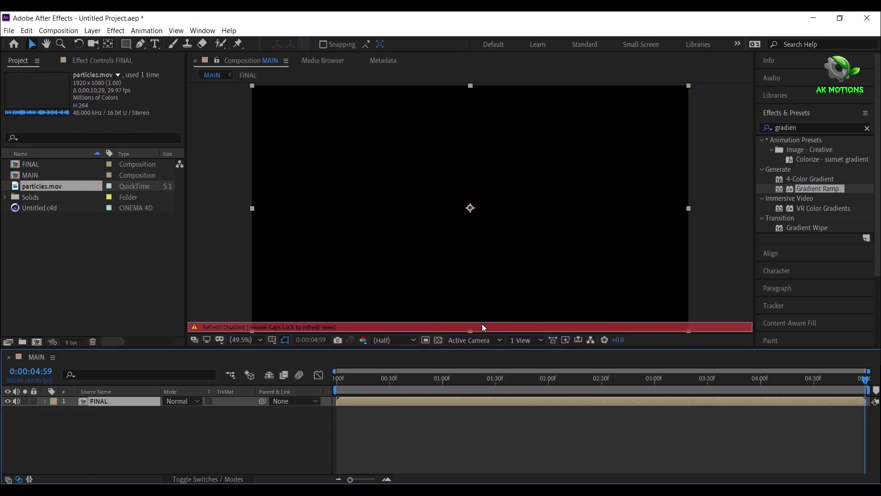
key(Caps_Lock)
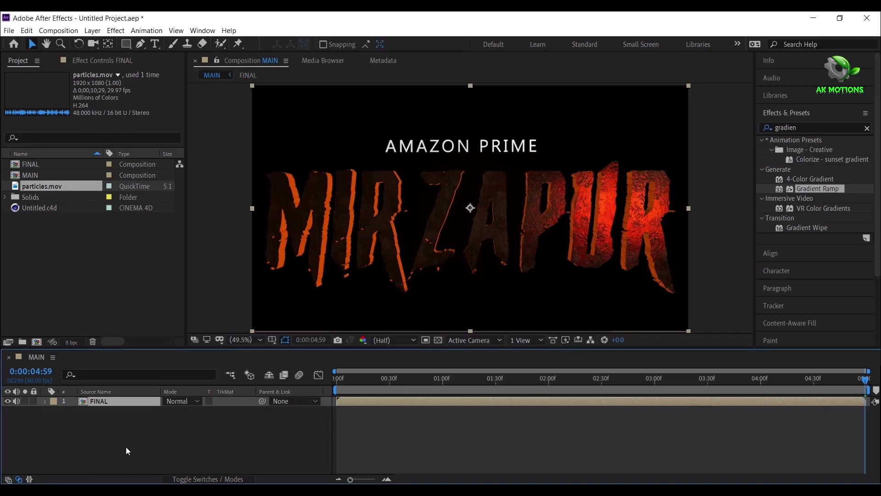
Step: Keyframe FINAL's Opacity at 100% at 0:00:04:19 and 0% at 0:00:04:59
key(Home)
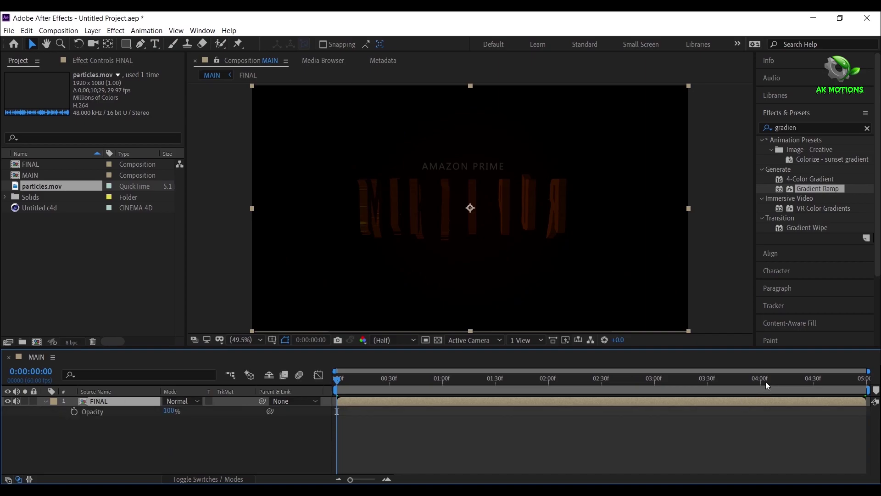
click(794, 377)
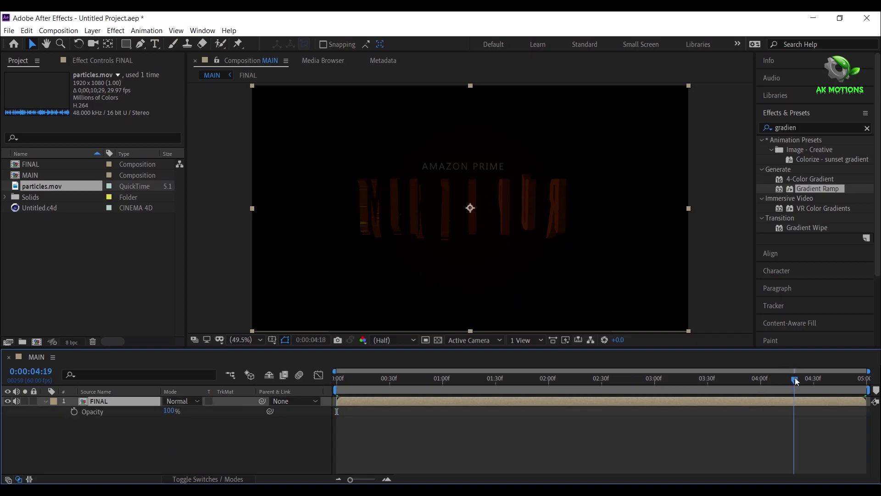
click(73, 411)
key(Page_Down)
key(Page_Down)
key(Page_Down)
key(Page_Down)
key(Page_Down)
key(Page_Down)
key(Page_Down)
key(Page_Down)
key(Page_Down)
key(Page_Down)
key(Page_Down)
key(Page_Down)
key(Page_Down)
key(Page_Down)
key(Page_Down)
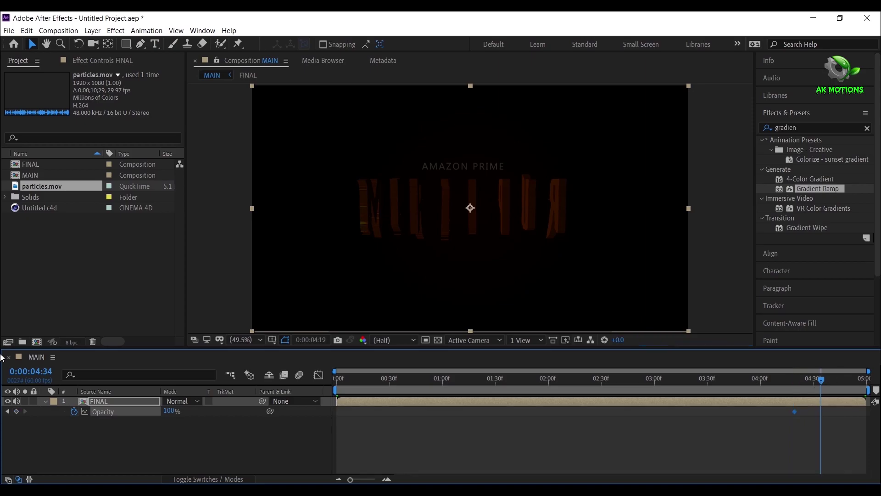
drag(168, 411, 2, 426)
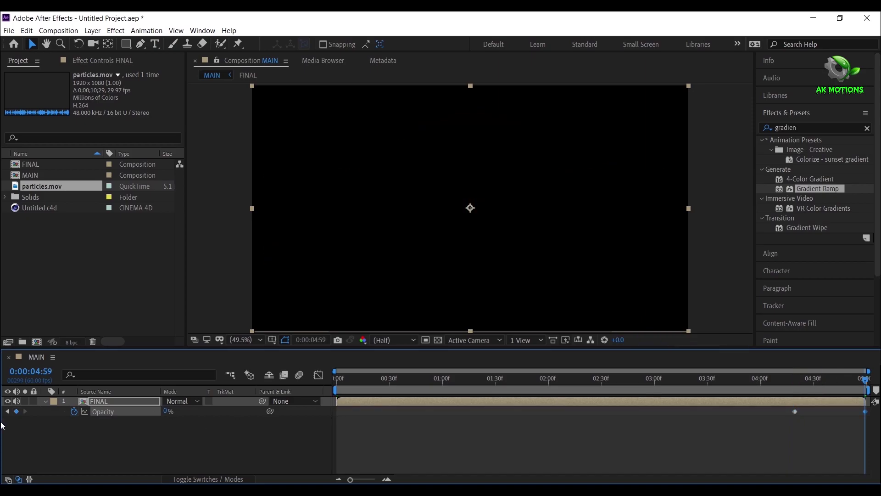
click(45, 402)
key(Home)
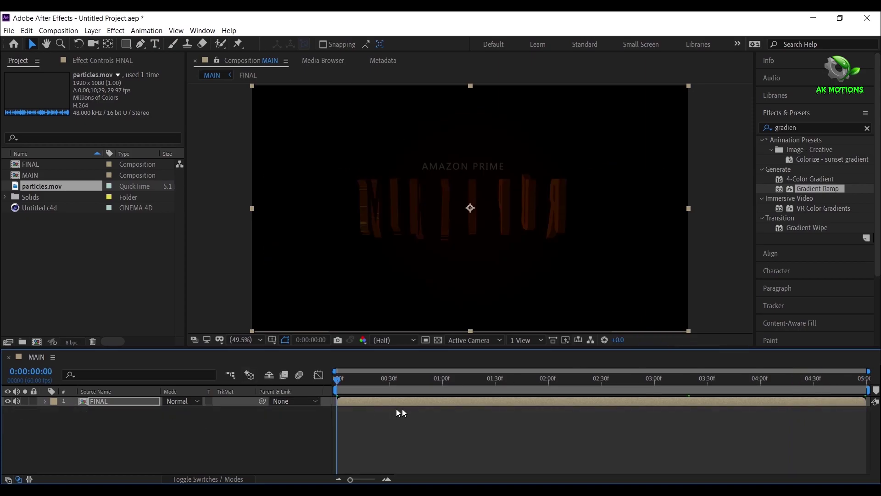
Step: Save the project as Untitled Project.aep and preview the MAIN composition from the start
click(265, 455)
key(ctrl+s)
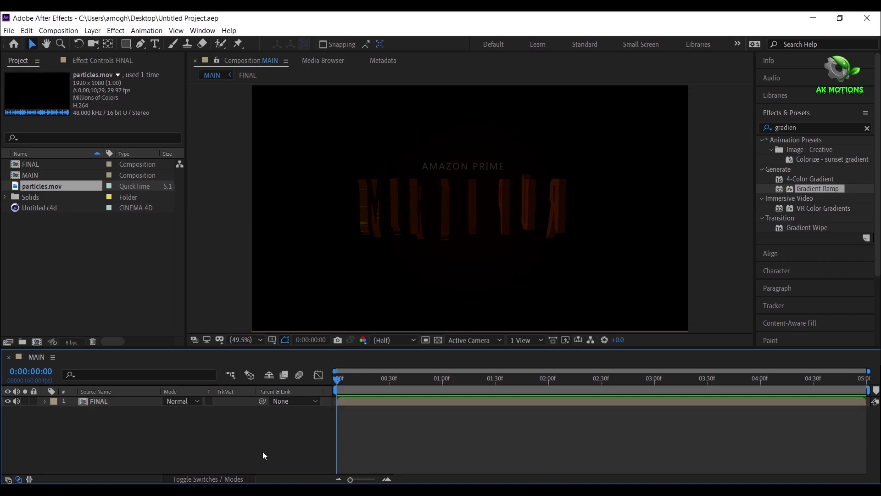
key(space)
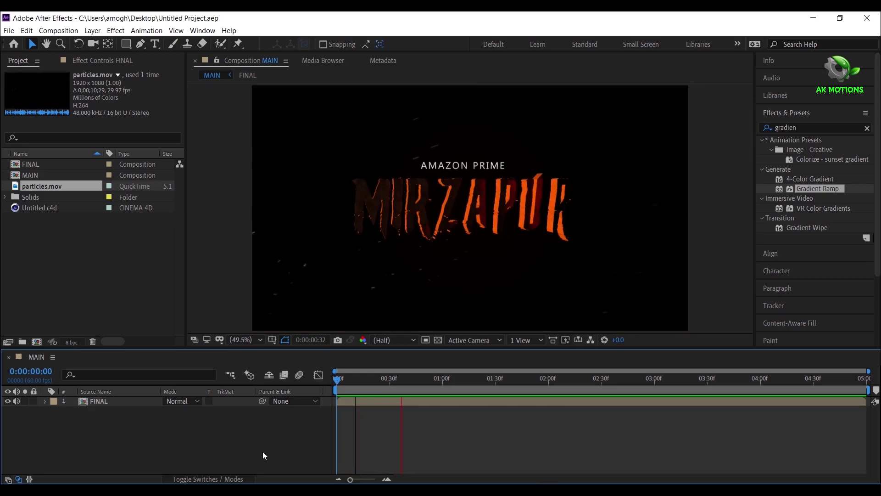